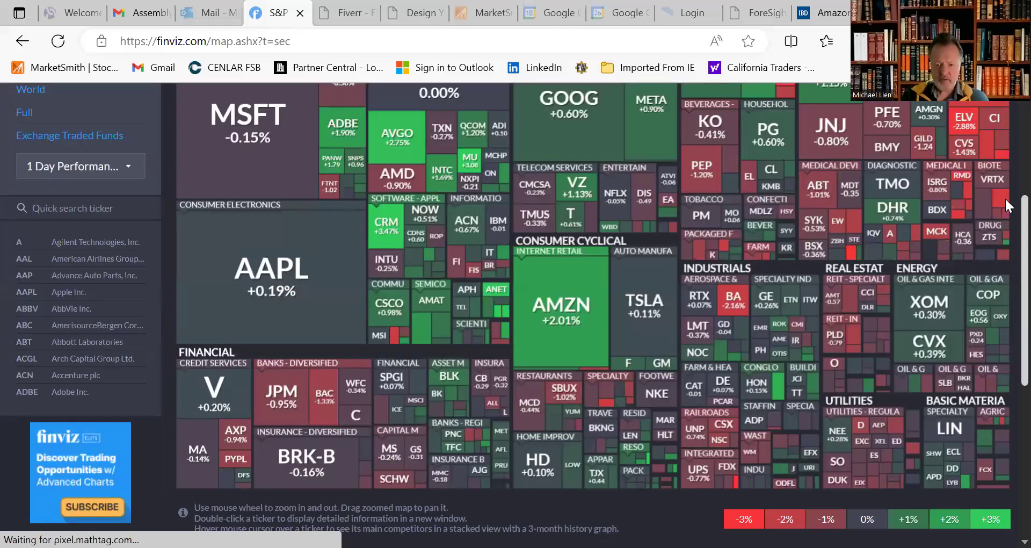
{"action": "scroll", "coordinate": [637, 404], "scroll_direction": "up", "scroll_amount": 1}
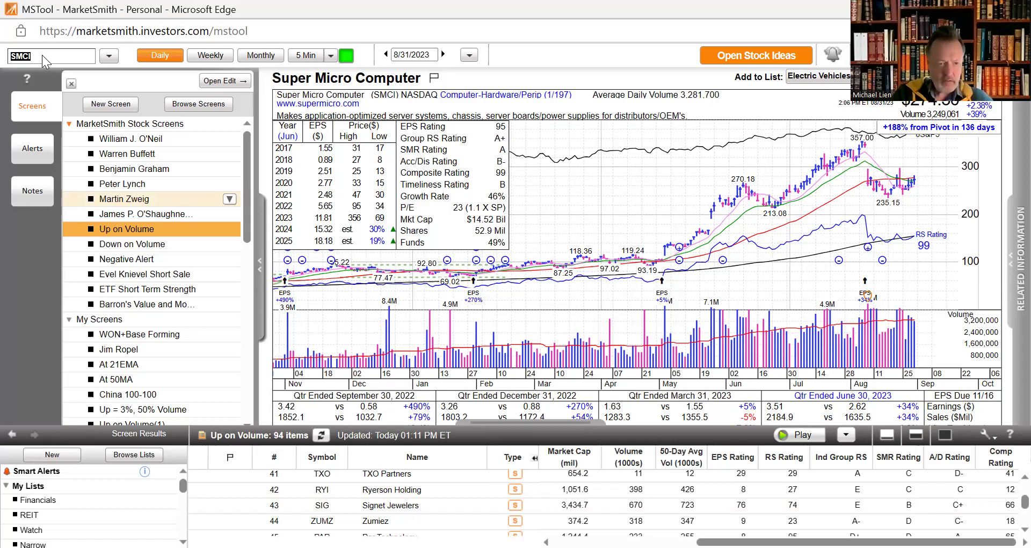
- Replace the current ticker with AMZN and load Amazon's daily chart
{"action": "key", "text": "BackSpace"}
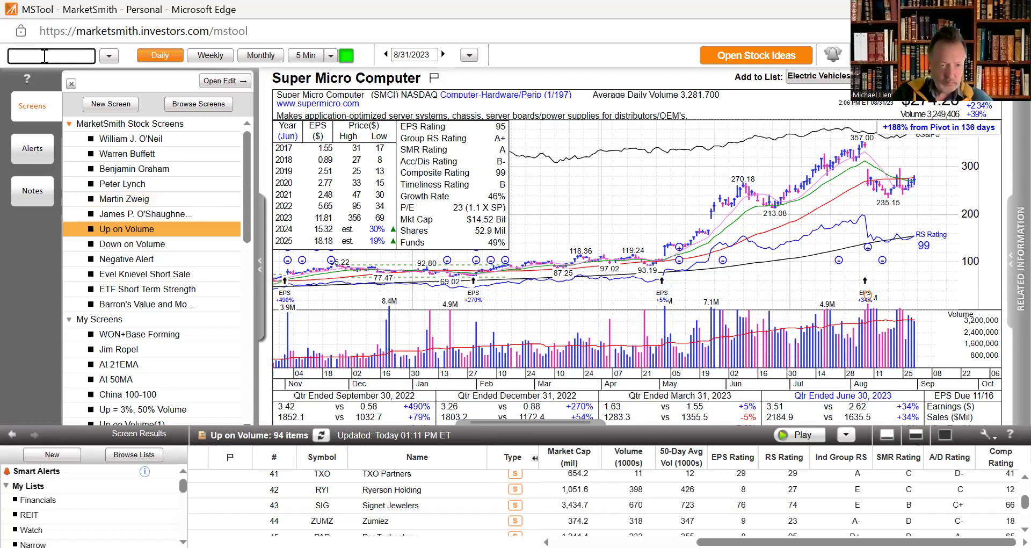
{"action": "type", "text": "AM"}
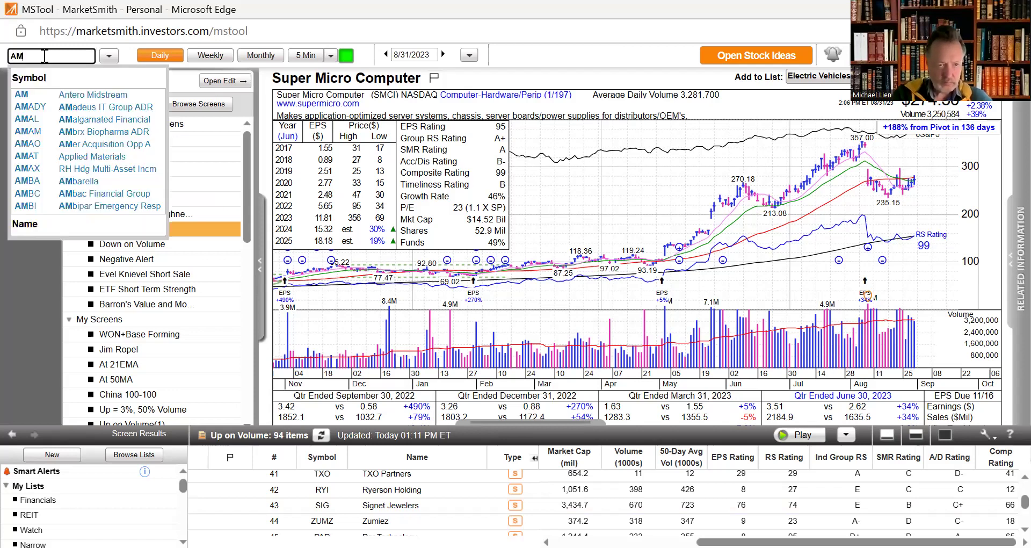
{"action": "type", "text": "Z"}
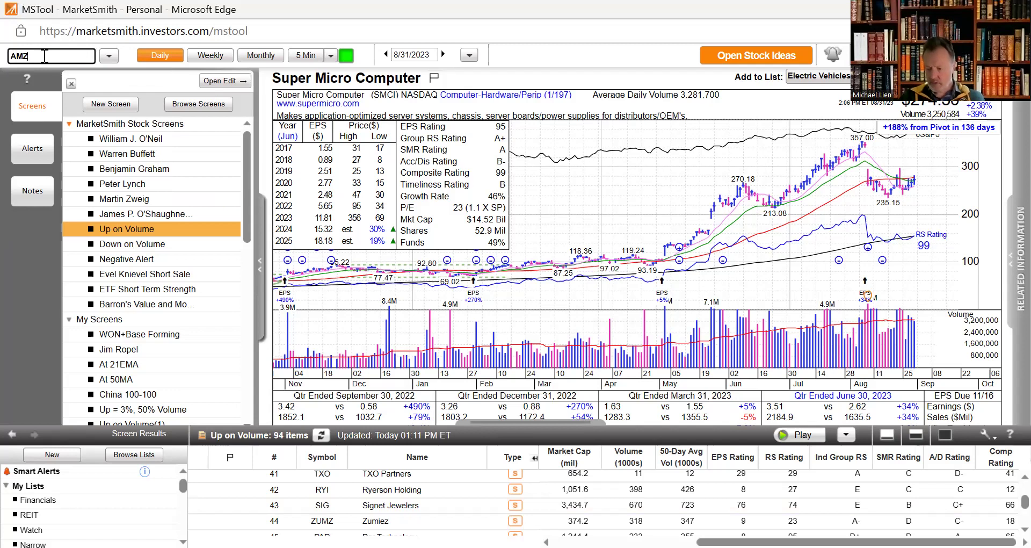
{"action": "type", "text": "N"}
{"action": "key", "text": "Return"}
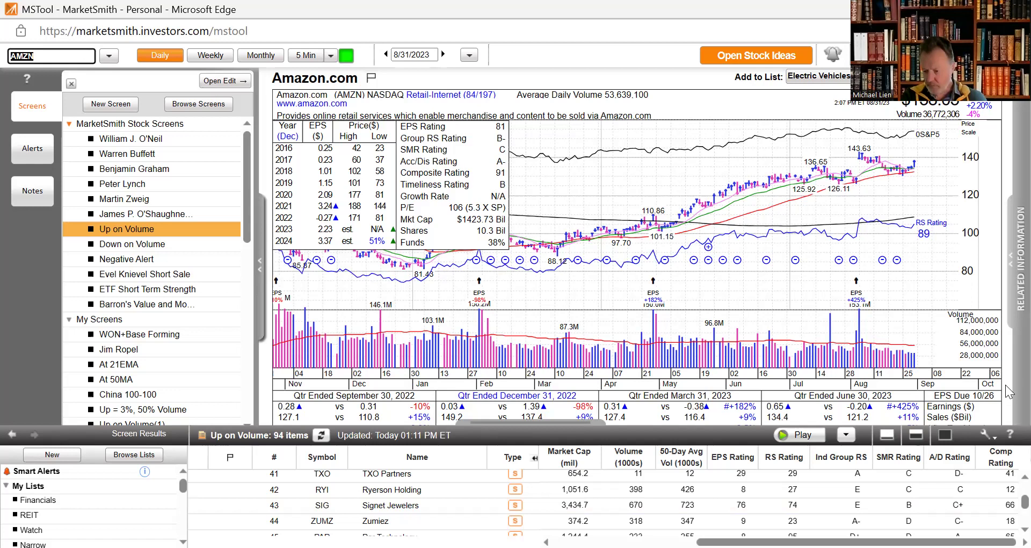
{"action": "left_click", "coordinate": [897, 457]}
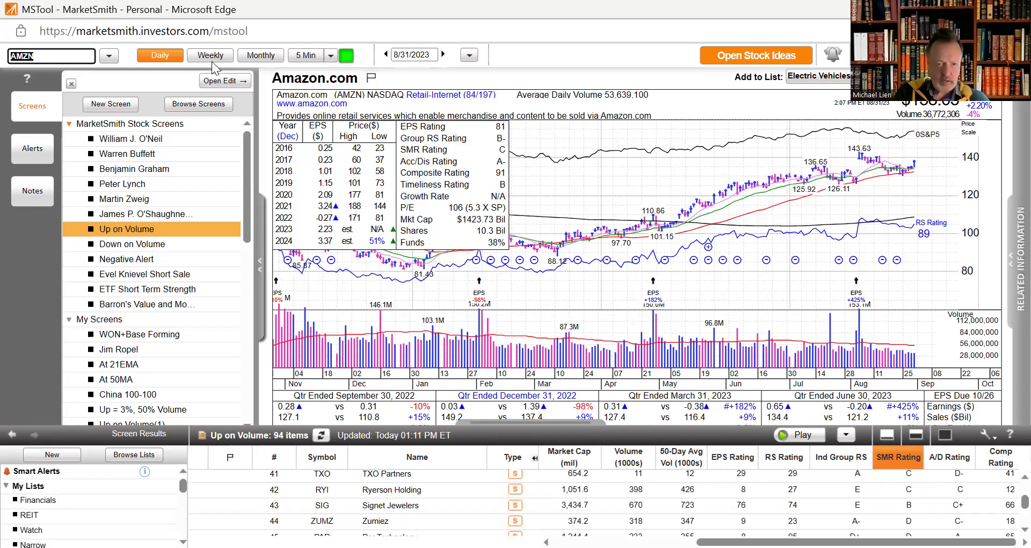
{"action": "left_click", "coordinate": [582, 166]}
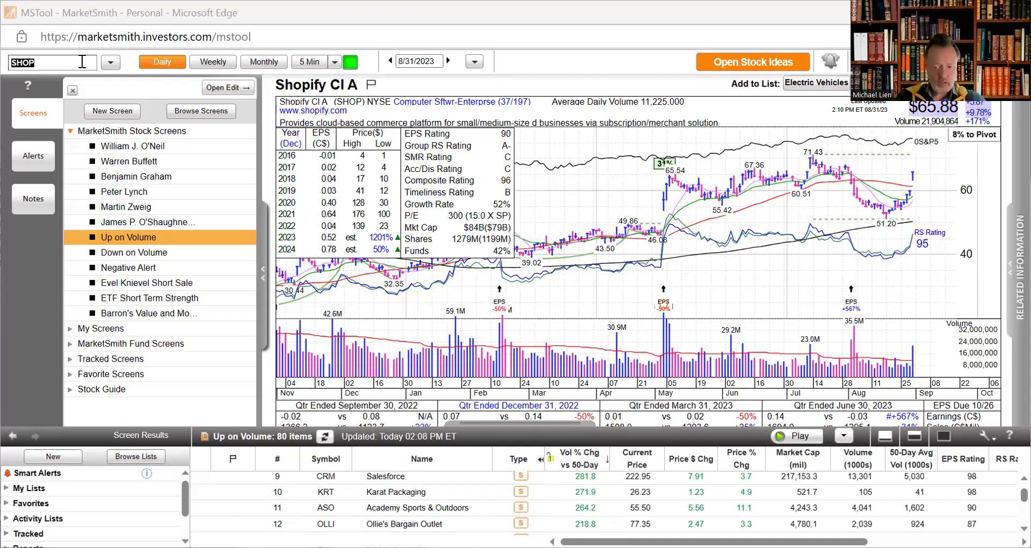
- Bring up the daily chart for Chewy (CHWY), followed by the one for Costco Wholesale (COST)
{"action": "type", "text": "S"}
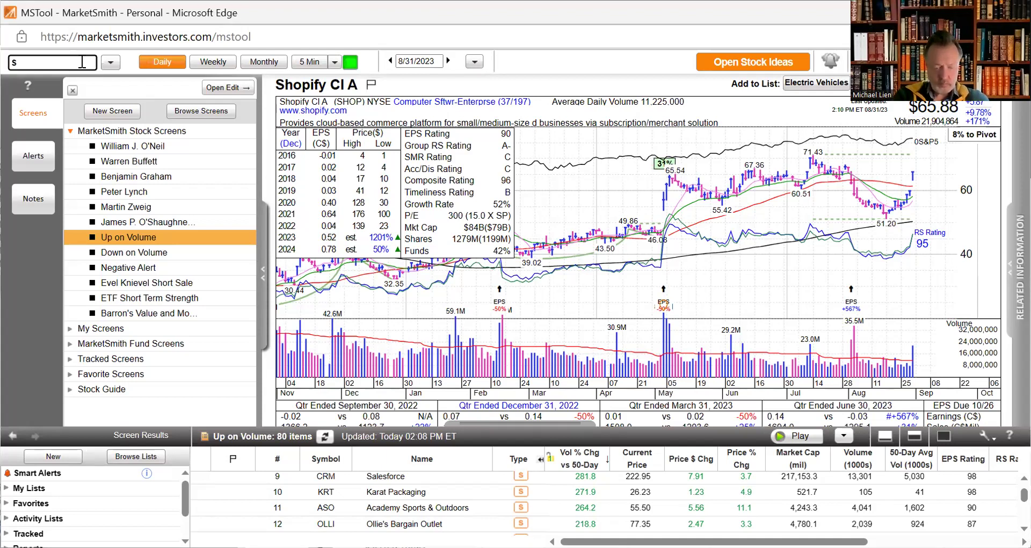
{"action": "key", "text": "BackSpace"}
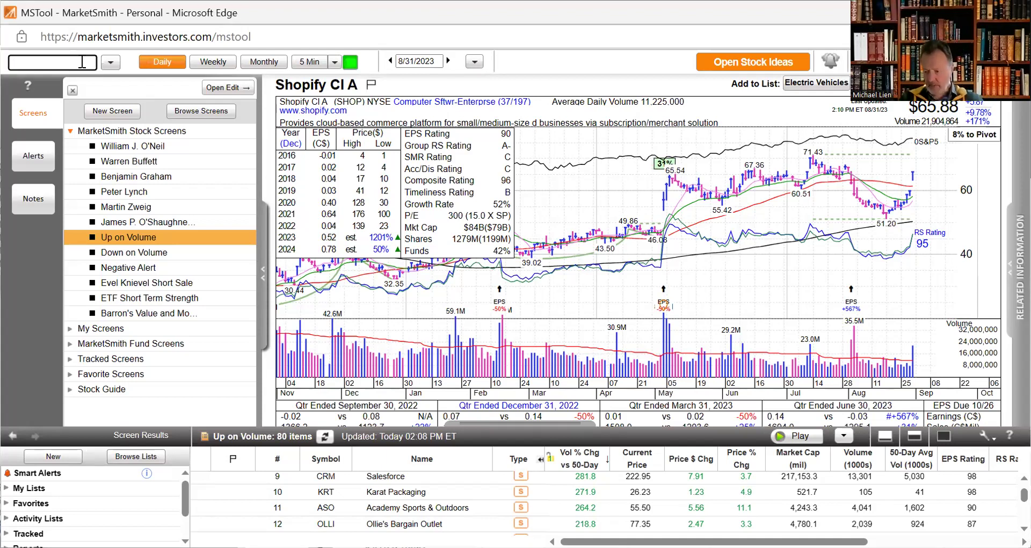
{"action": "type", "text": "CHWY"}
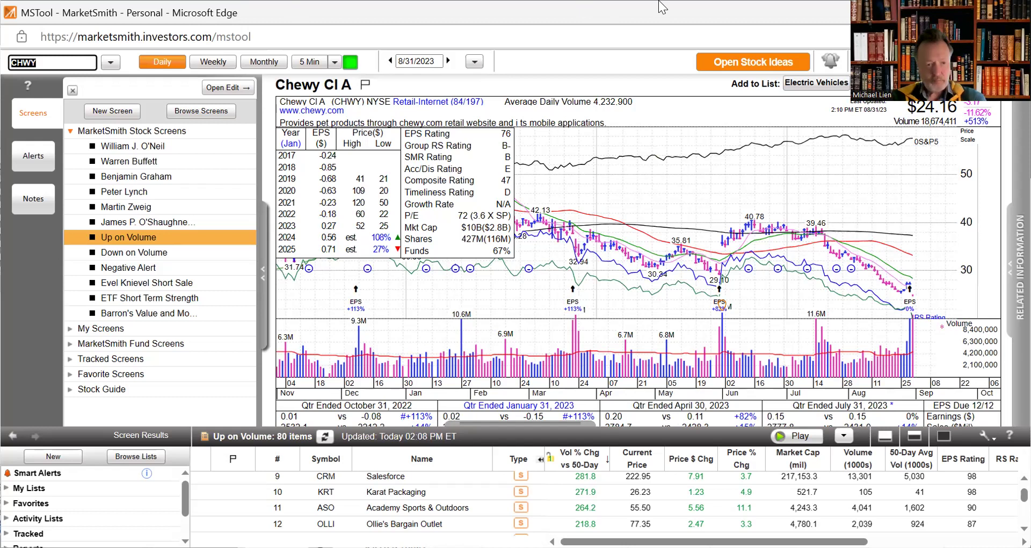
{"action": "type", "text": "C"}
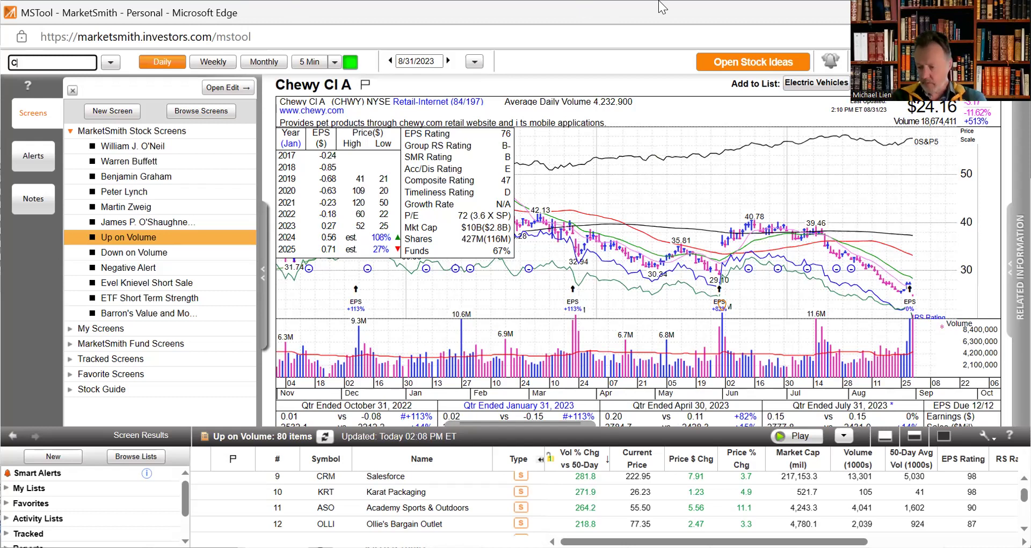
{"action": "type", "text": "OST"}
{"action": "key", "text": "Return"}
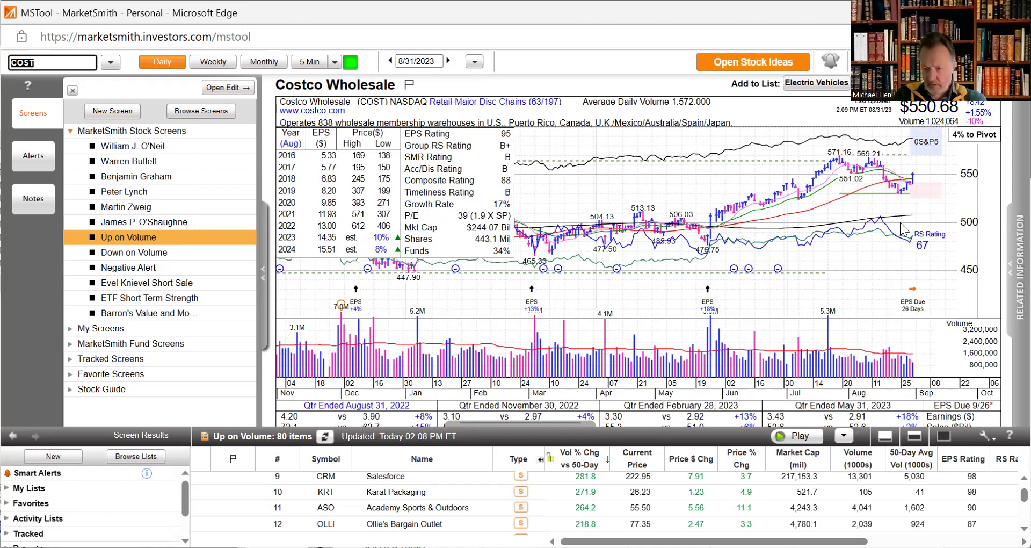
{"action": "mouse_move", "coordinate": [663, 254]}
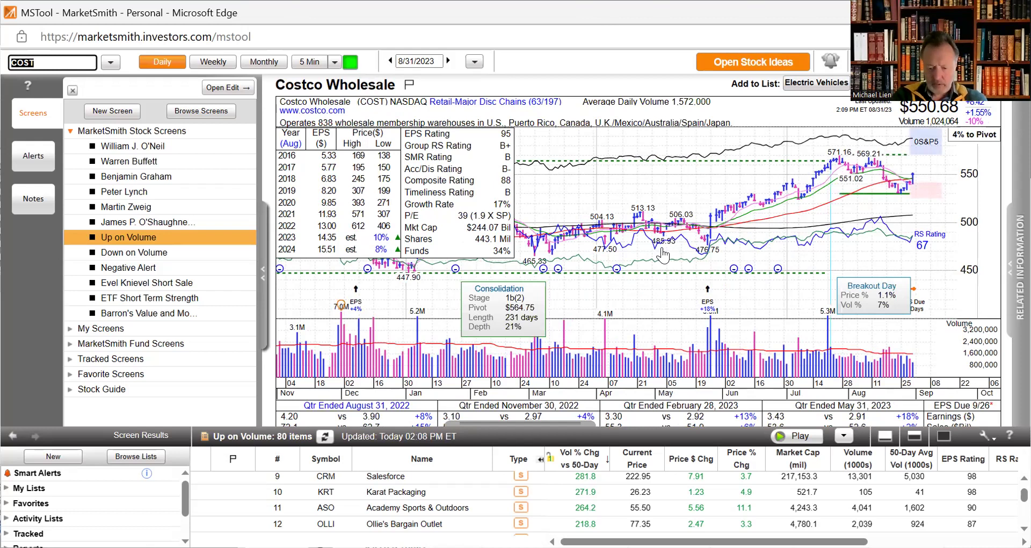
- Look up the daily charts of Five Below (FIVE) and Hormel Foods (HRL), one after the other
{"action": "type", "text": "F"}
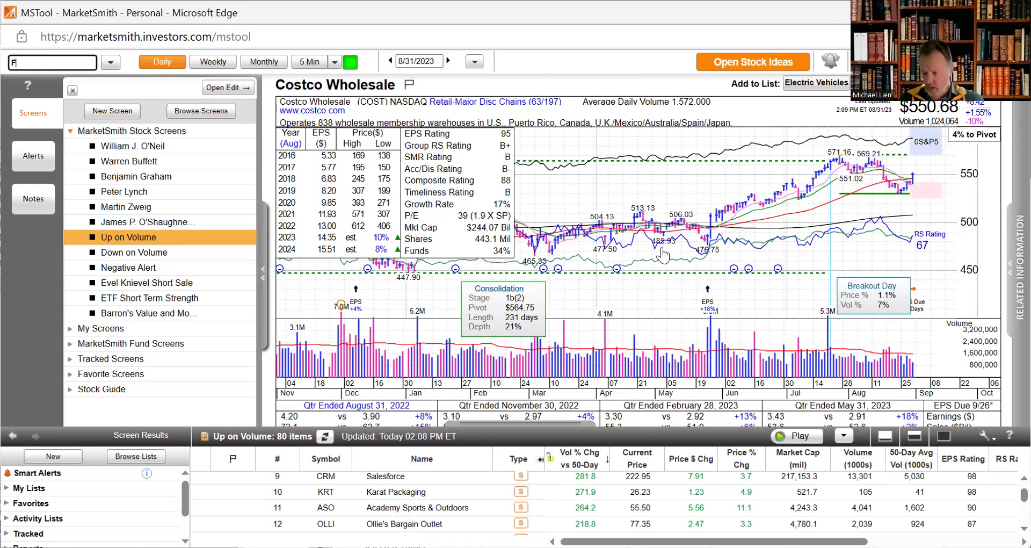
{"action": "type", "text": "IVE"}
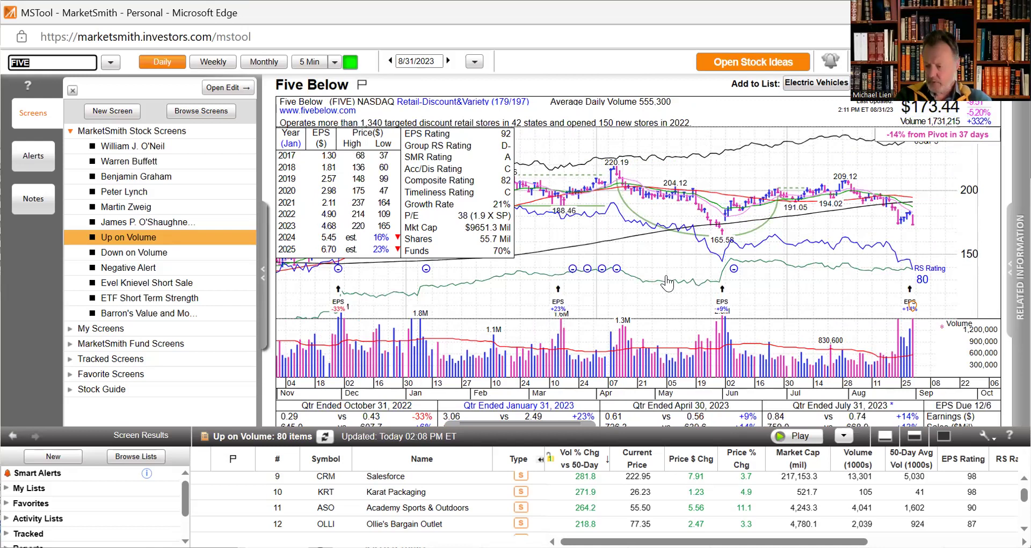
{"action": "type", "text": "H"}
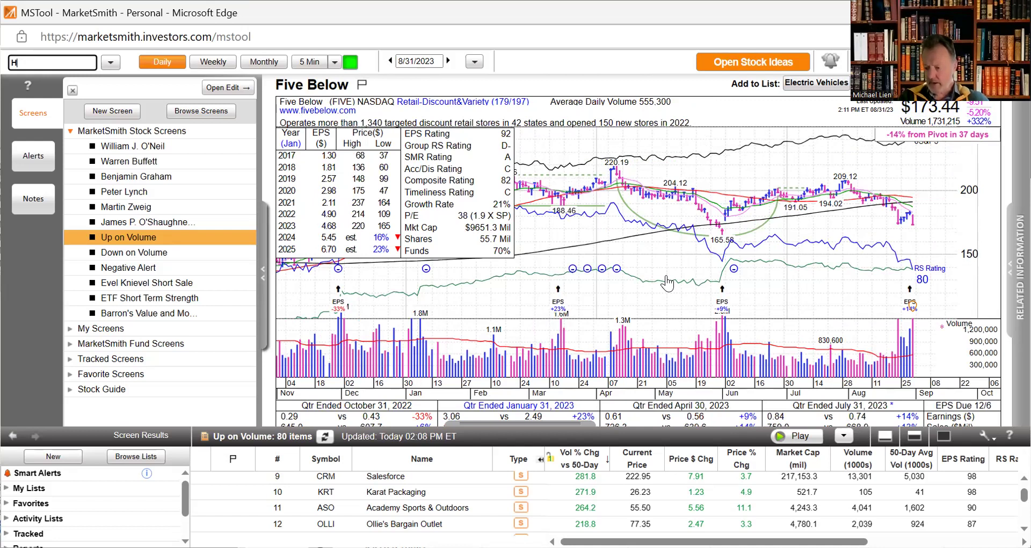
{"action": "type", "text": "RL"}
{"action": "key", "text": "Return"}
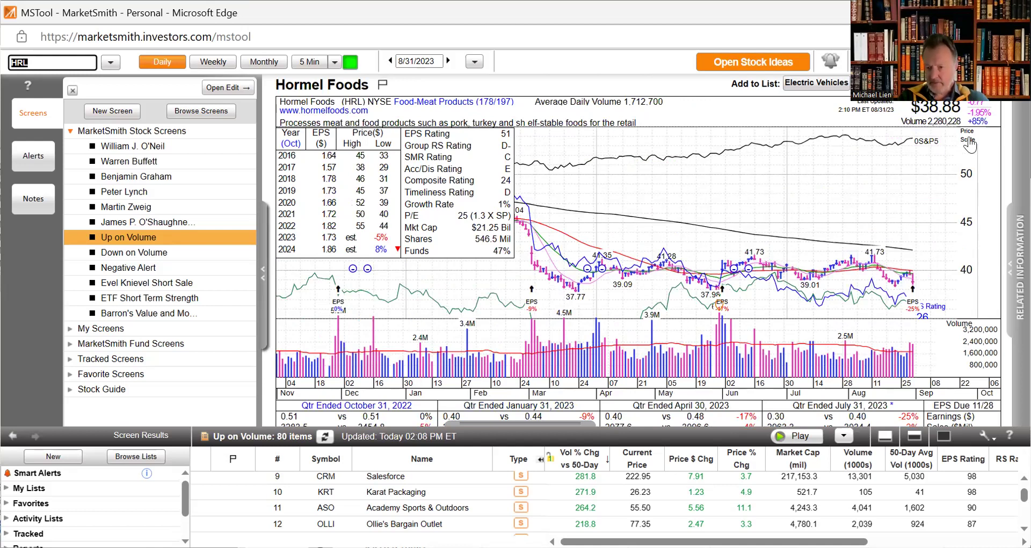
{"action": "mouse_move", "coordinate": [915, 298]}
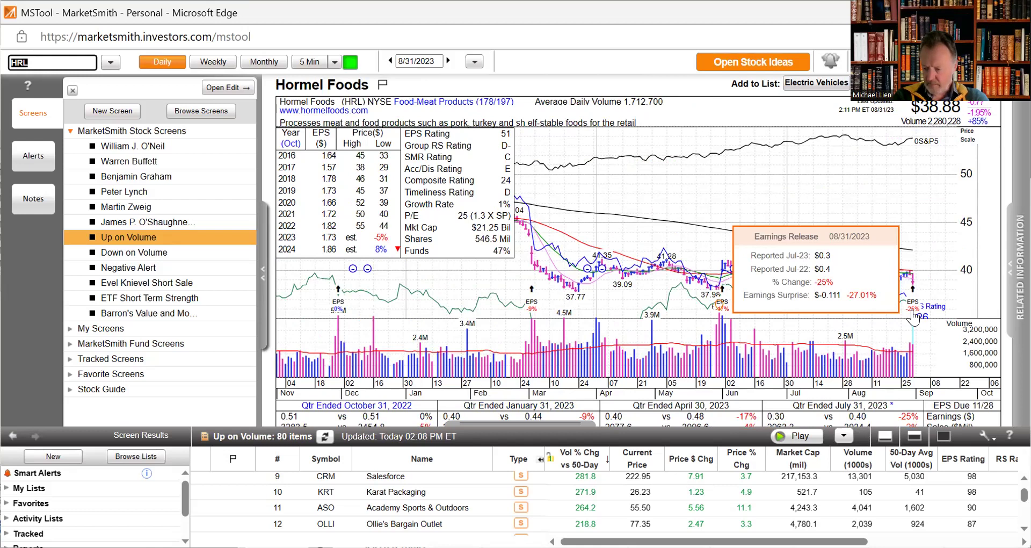
- View the daily chart for Victoria's Secret (VSCO), followed by the one for Hyatt Hotels (H)
{"action": "type", "text": "V"}
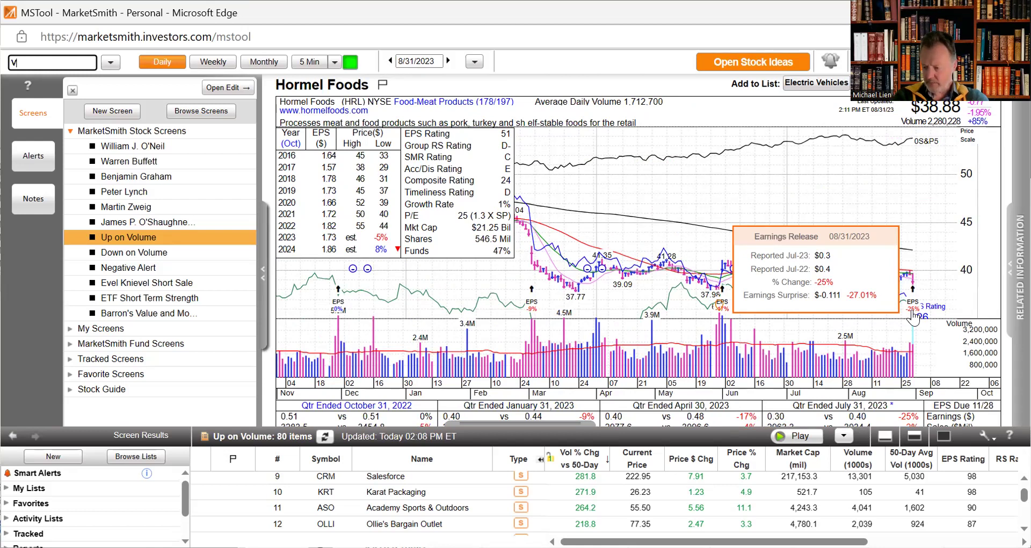
{"action": "type", "text": "SCO"}
{"action": "key", "text": "Return"}
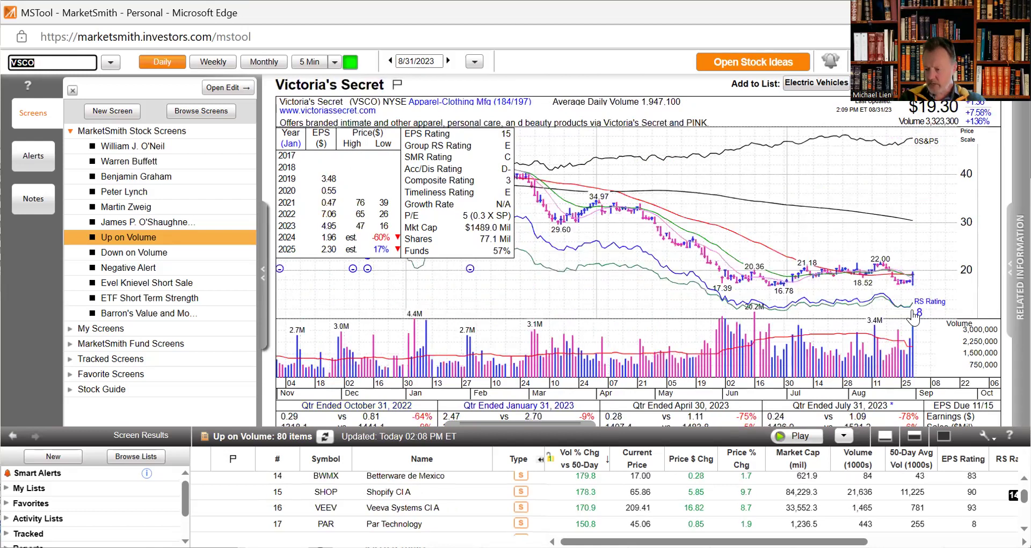
{"action": "mouse_move", "coordinate": [914, 317]}
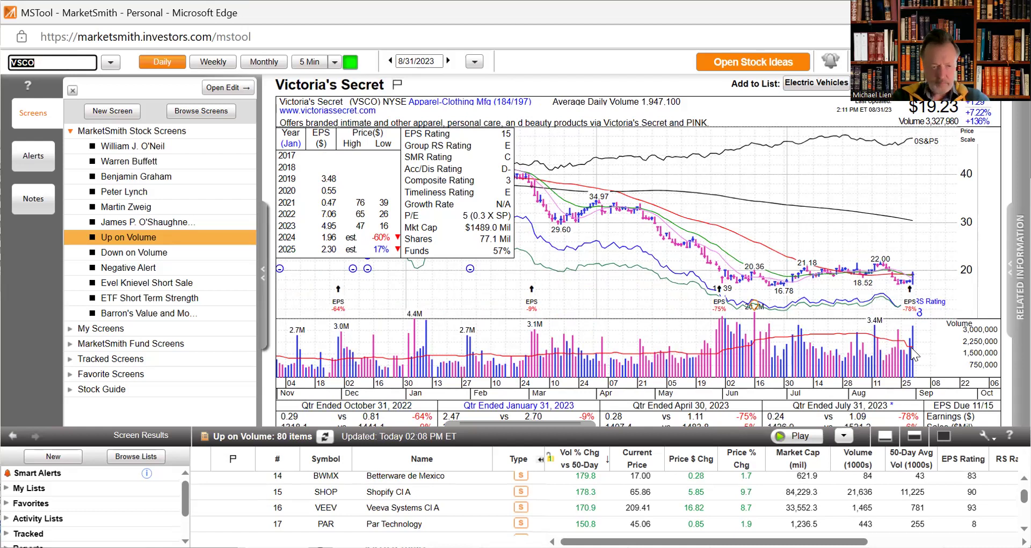
{"action": "type", "text": "H"}
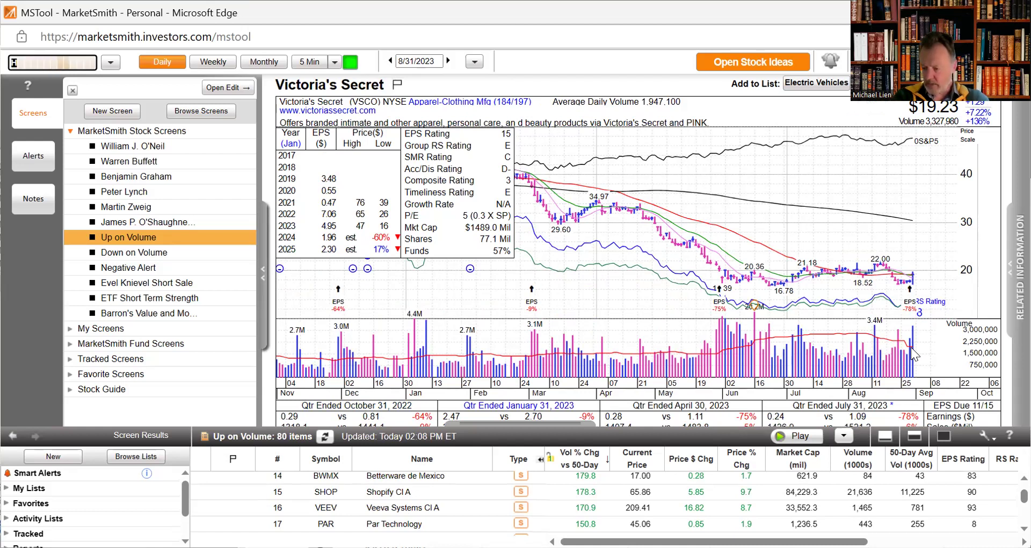
{"action": "key", "text": "Return"}
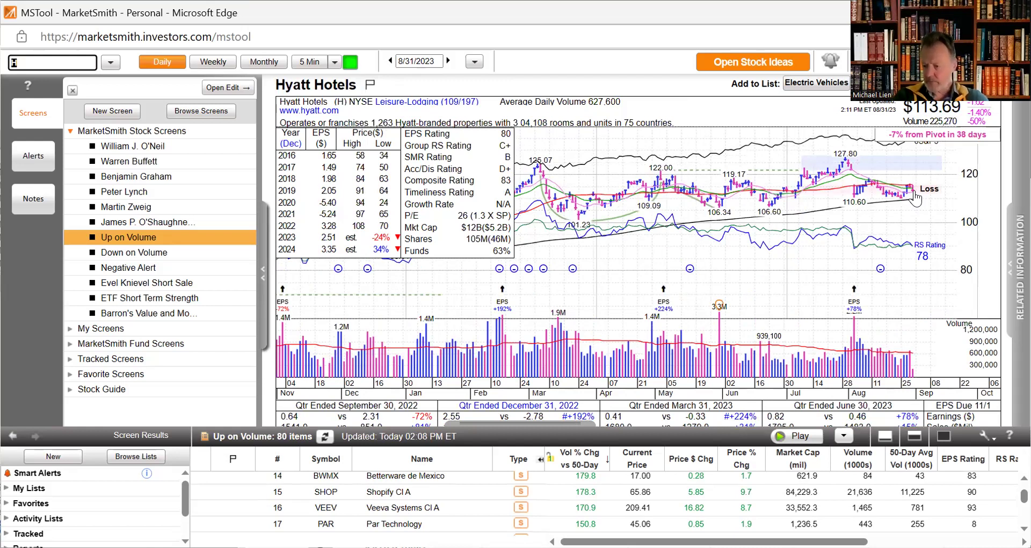
- Load the daily chart for CH Robinson Worldwide using the symbol CHRW
{"action": "type", "text": "CH"}
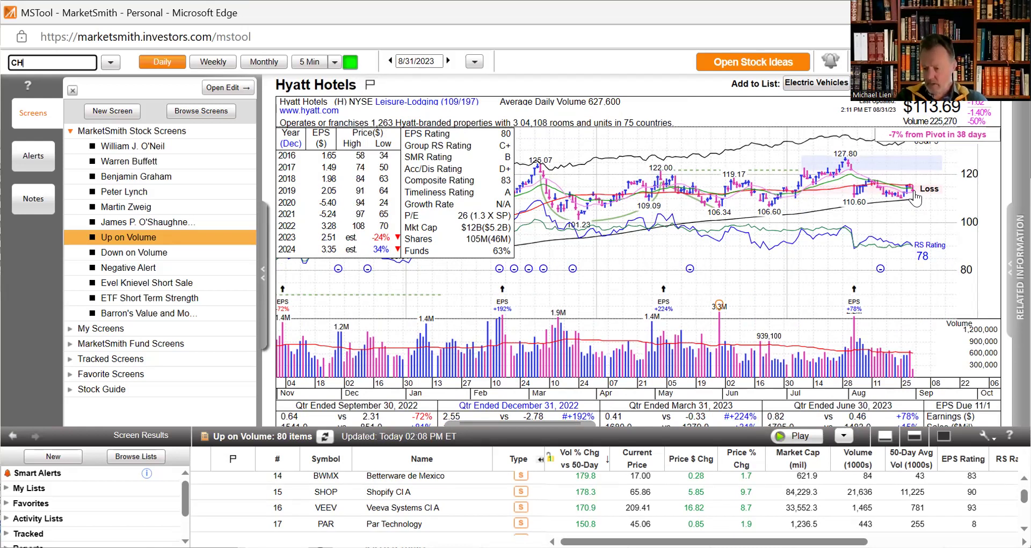
{"action": "type", "text": "RW"}
{"action": "key", "text": "Return"}
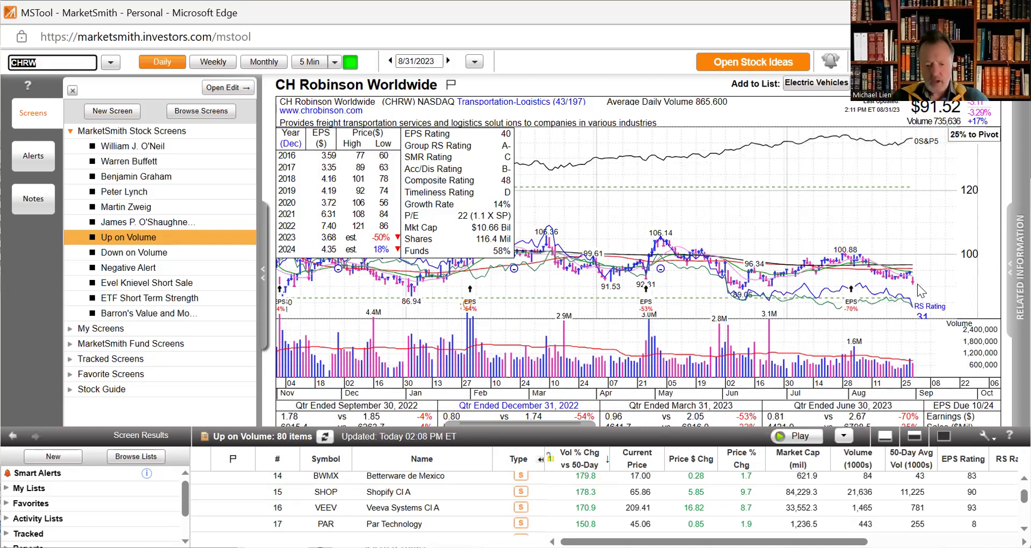
- Load the RXO daily chart and draw a descending trendline from the 22.13 high to just past the latest price bar
{"action": "type", "text": "R"}
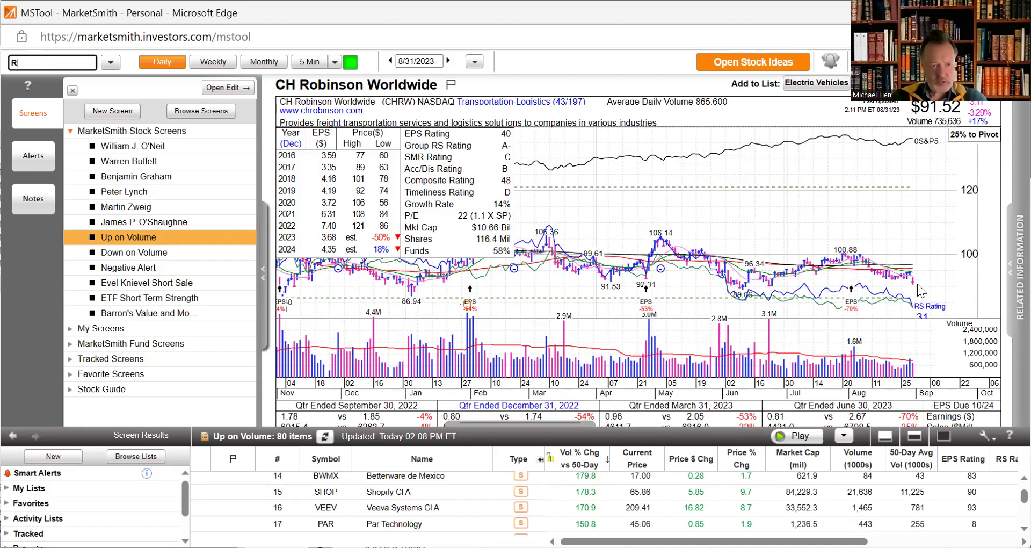
{"action": "type", "text": "XO"}
{"action": "key", "text": "Return"}
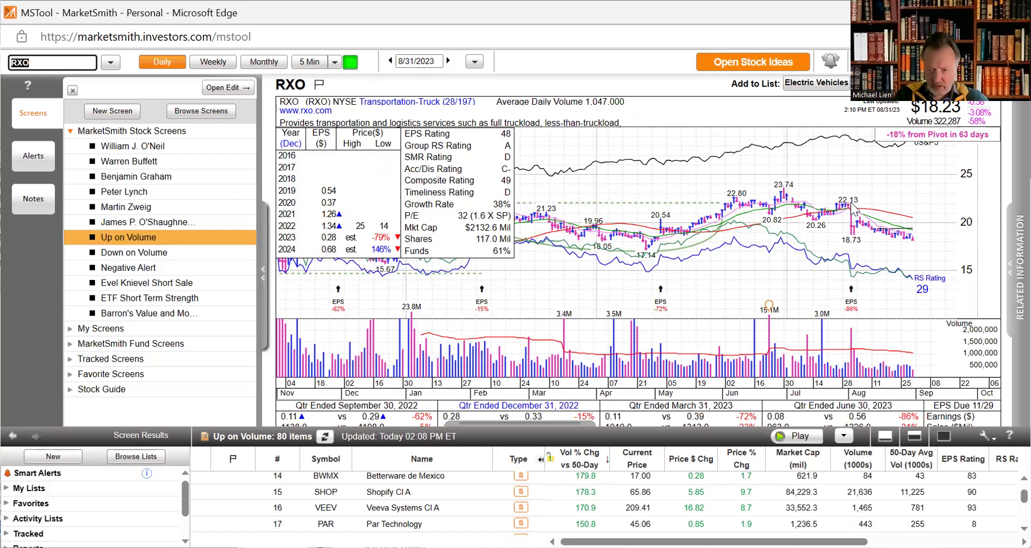
{"action": "mouse_move", "coordinate": [852, 205]}
{"action": "left_mouse_down"}
{"action": "mouse_move", "coordinate": [969, 240]}
{"action": "mouse_move", "coordinate": [924, 240]}
{"action": "left_mouse_up"}
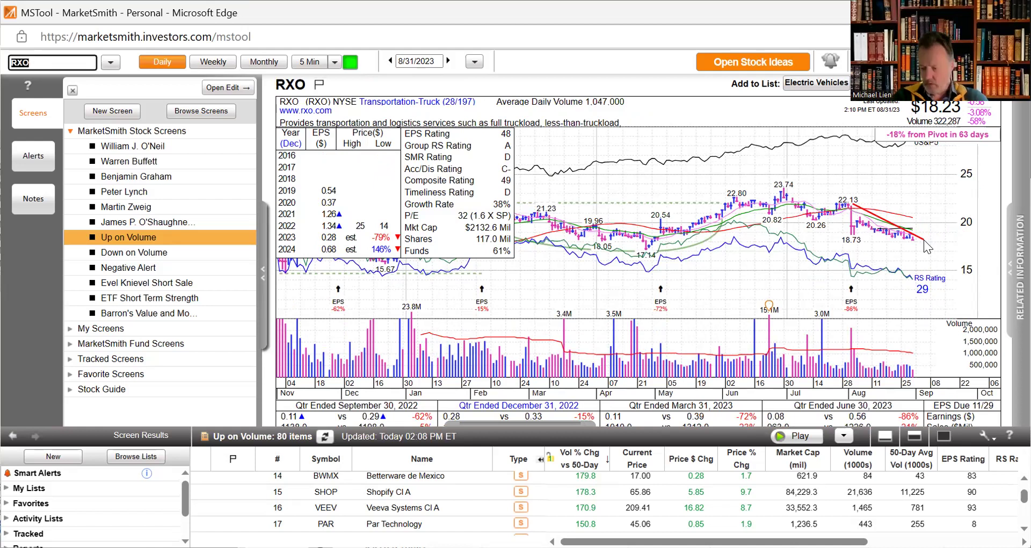
- Bring up the daily chart for Greif (GEF), followed by the one for Titan Machinery (TITN)
{"action": "type", "text": "GEF"}
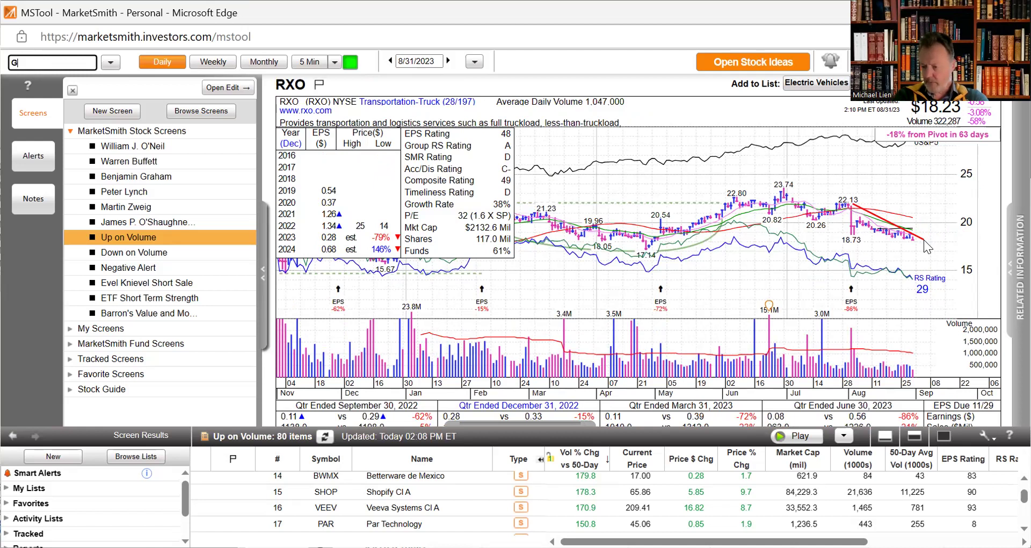
{"action": "key", "text": "Return"}
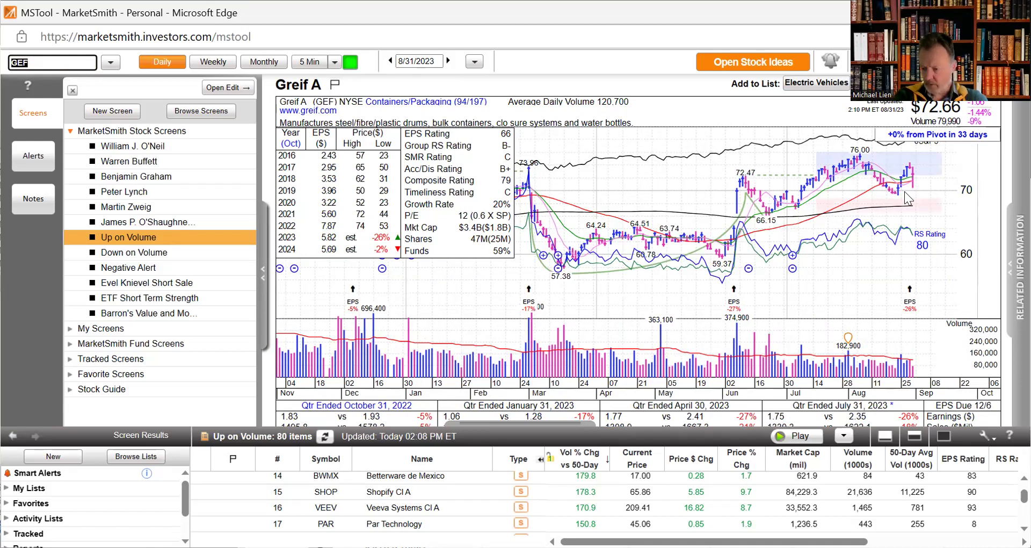
{"action": "type", "text": "TIT"}
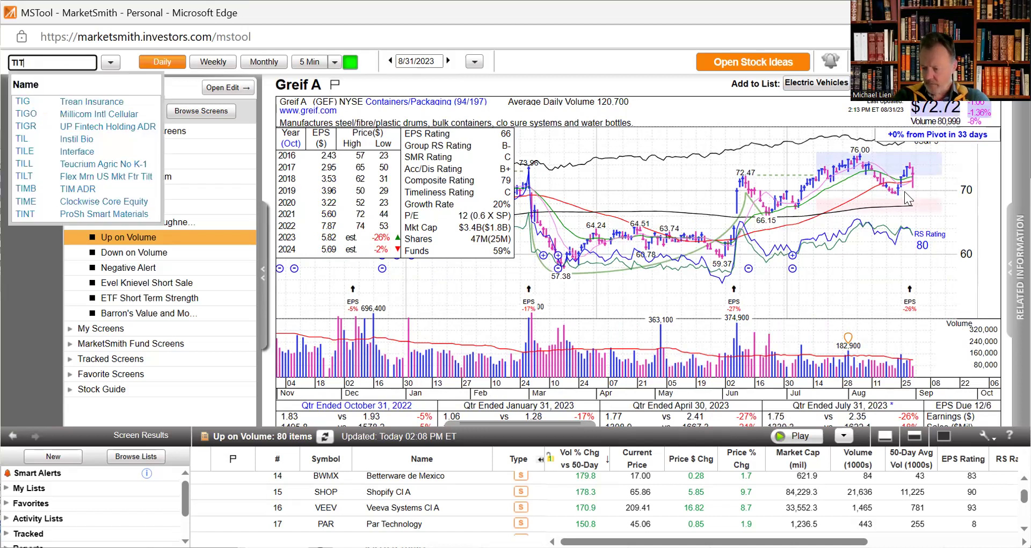
{"action": "type", "text": "N"}
{"action": "key", "text": "Return"}
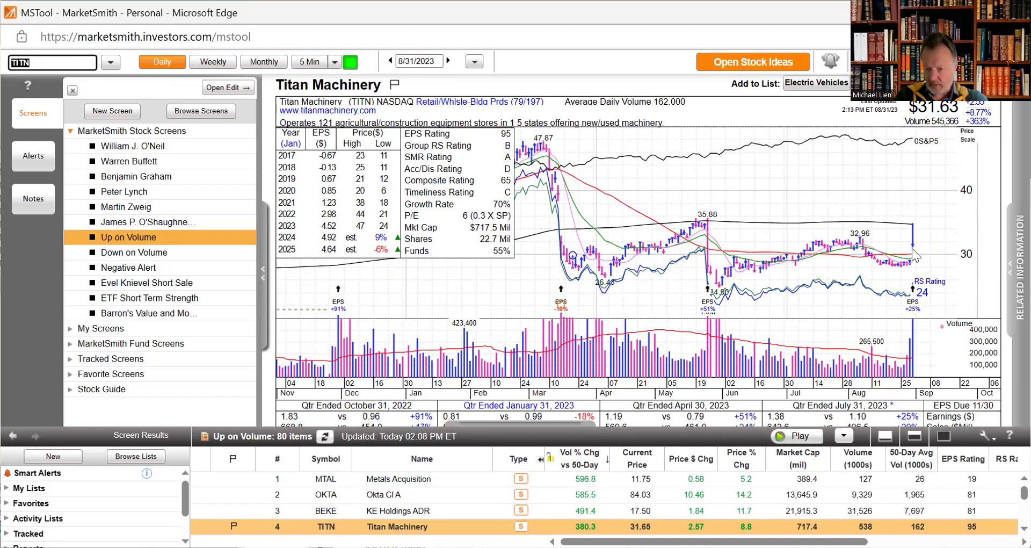
{"action": "mouse_move", "coordinate": [911, 311]}
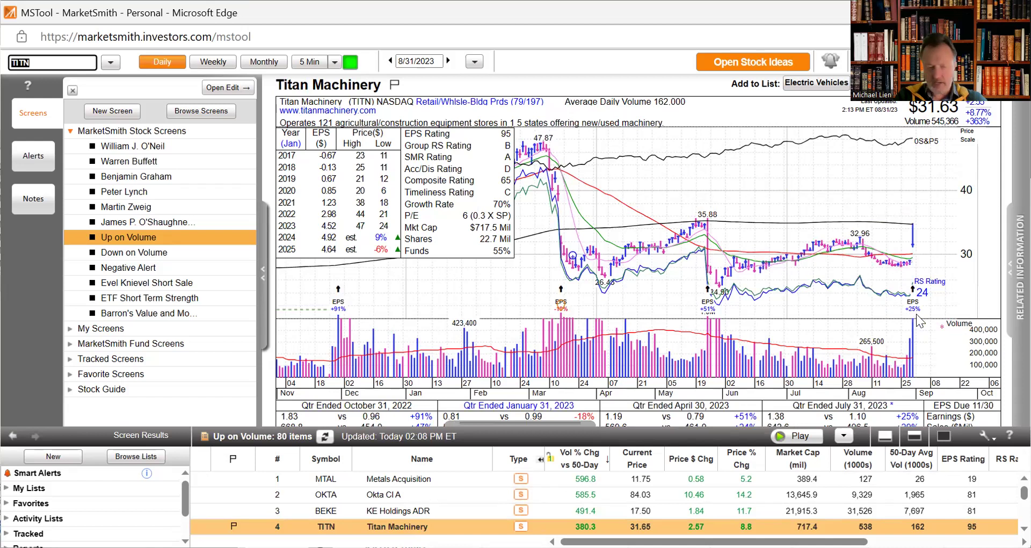
- Load the daily chart for UBS Group using the symbol UBS
{"action": "type", "text": "U"}
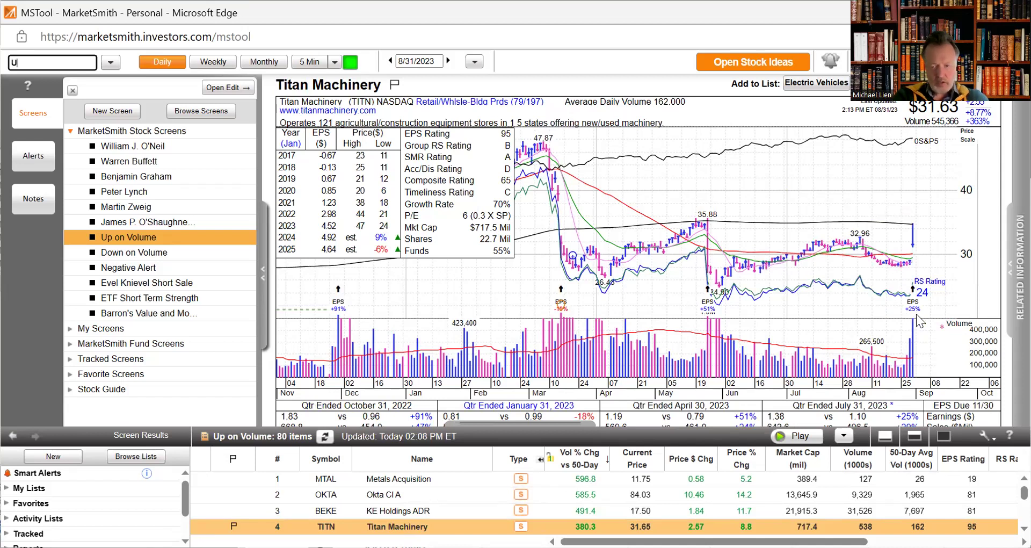
{"action": "type", "text": "BS"}
{"action": "key", "text": "Return"}
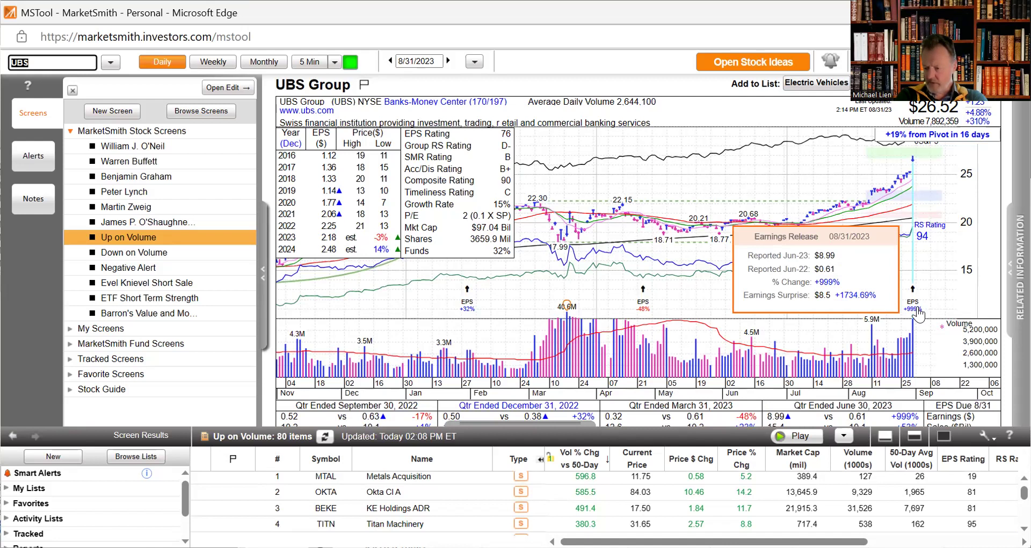
- Load the daily chart for Visa using the symbol V, followed by the one for Cooper using COO
{"action": "type", "text": "V"}
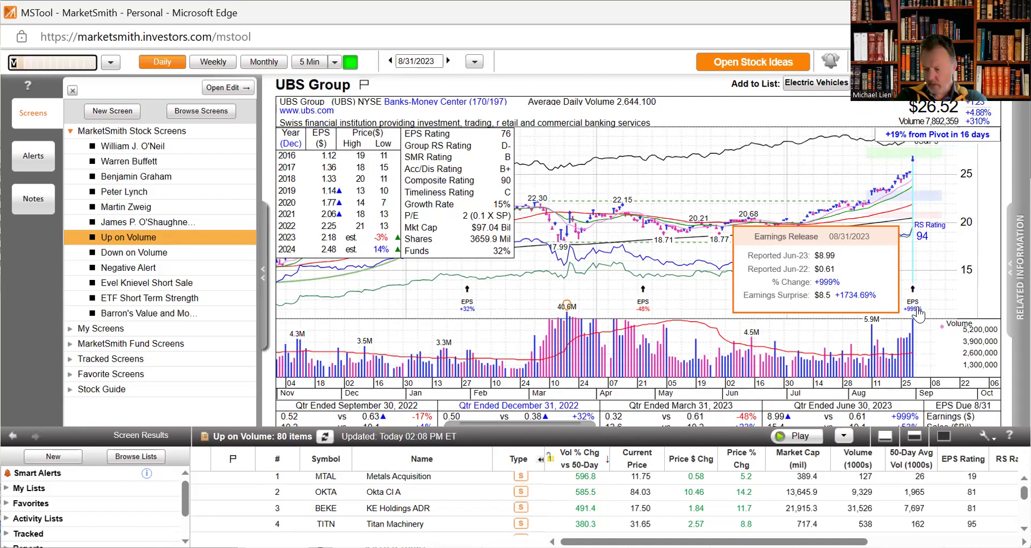
{"action": "key", "text": "Return"}
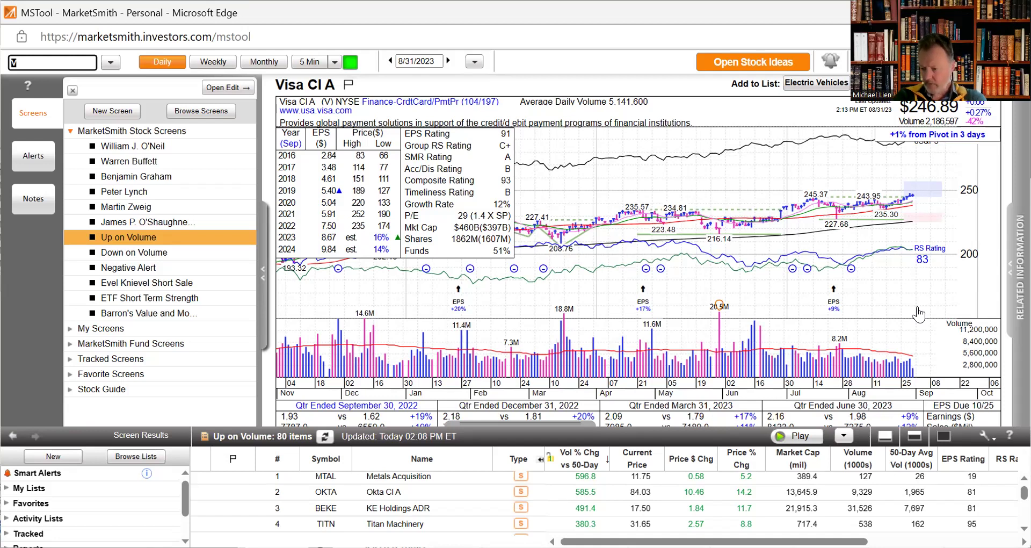
{"action": "type", "text": "COO"}
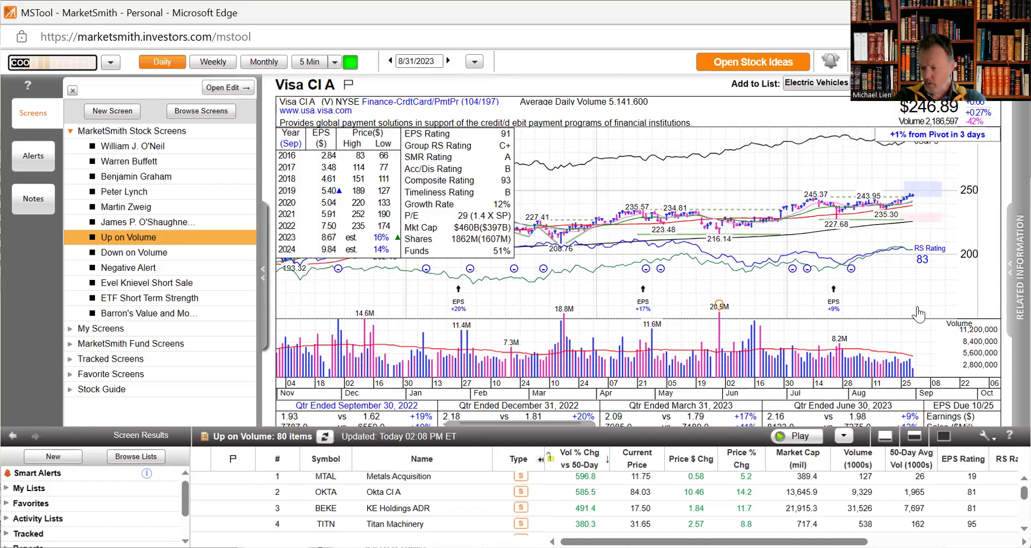
{"action": "key", "text": "Return"}
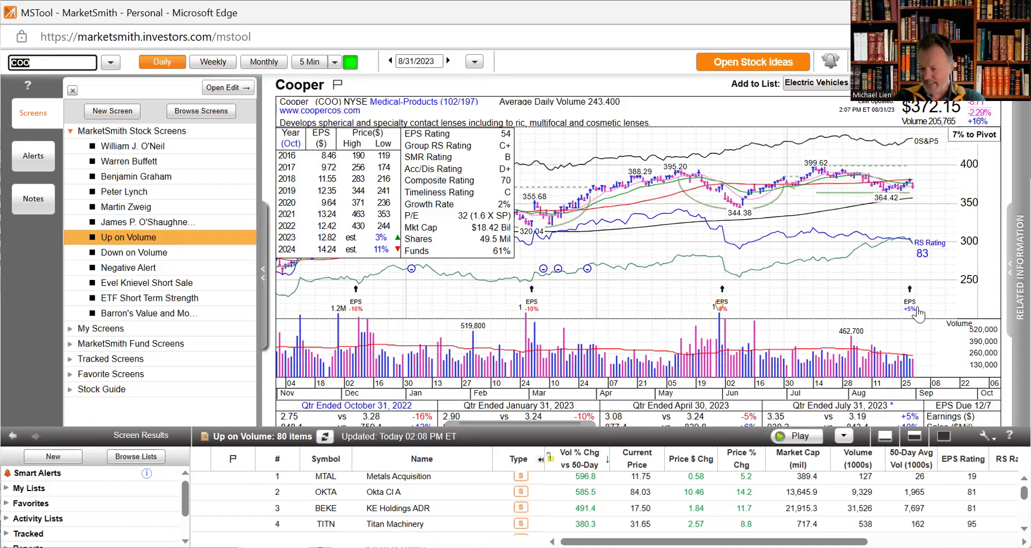
- Bring up the daily chart for LivaNova (LIVN), followed by the one for Phibro Animal Health (PAHC)
{"action": "type", "text": "LIVN"}
{"action": "key", "text": "Return"}
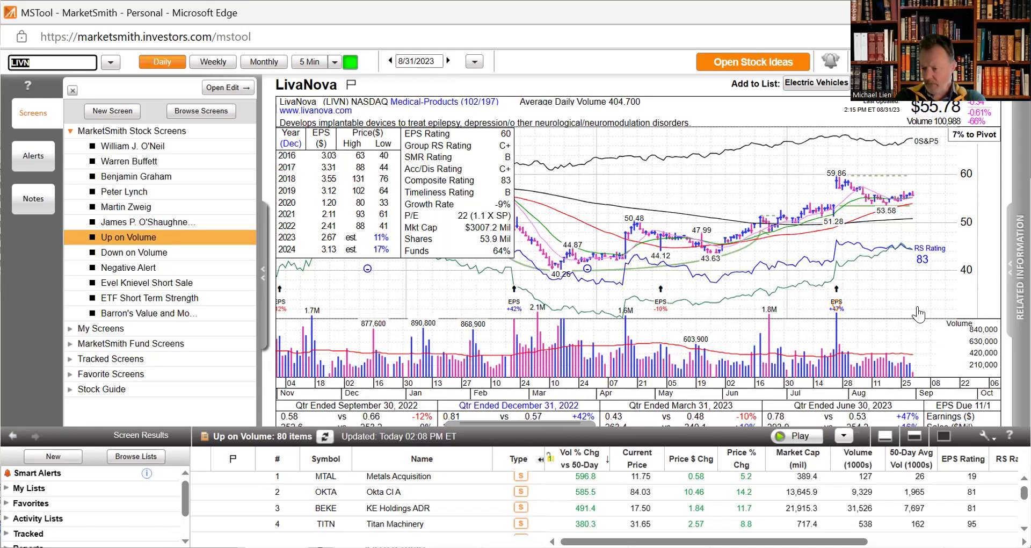
{"action": "type", "text": "P"}
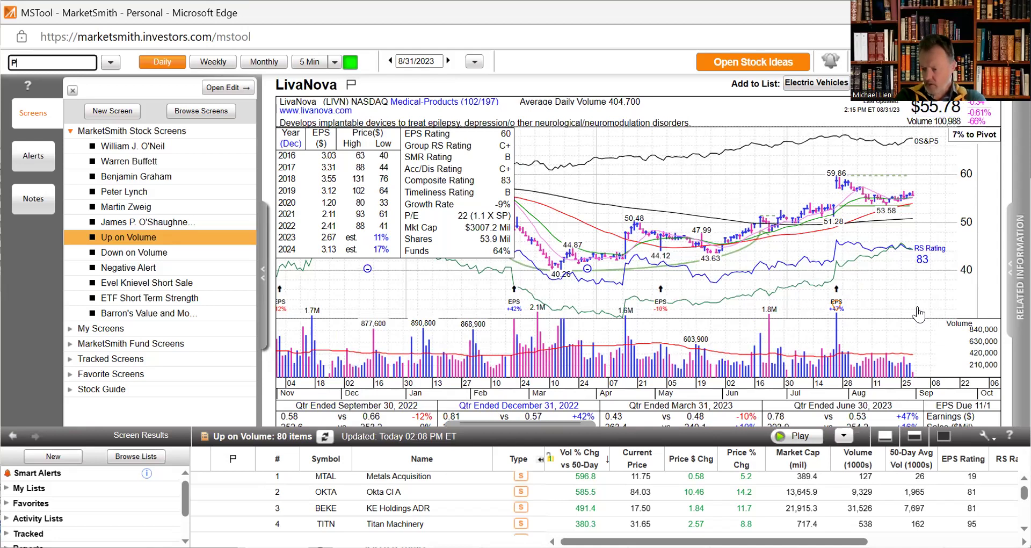
{"action": "type", "text": "AHC"}
{"action": "key", "text": "Return"}
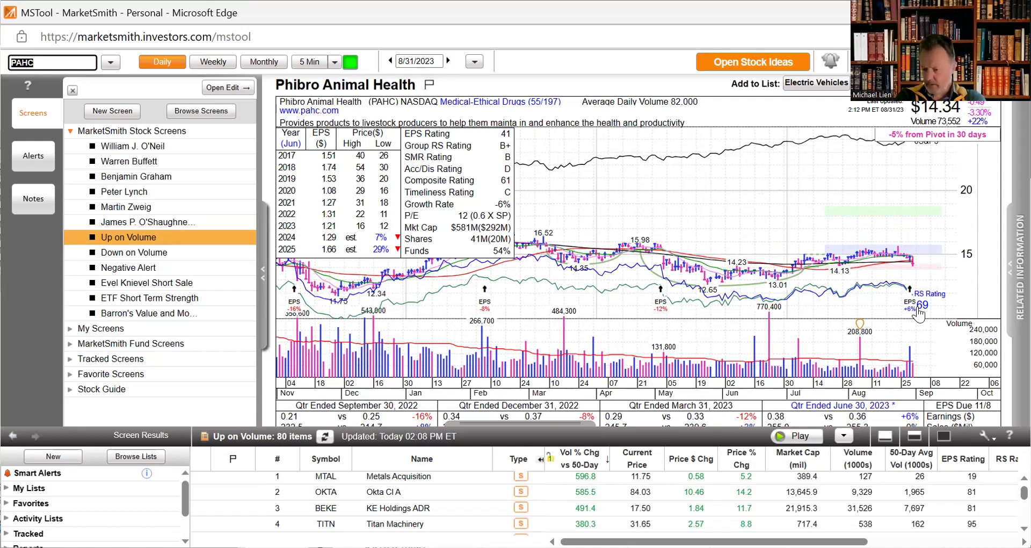
- Load the daily chart for Sage Therapeutics (SAGE), followed by the one for CrowdStrike Holdings (CRWD)
{"action": "type", "text": "S"}
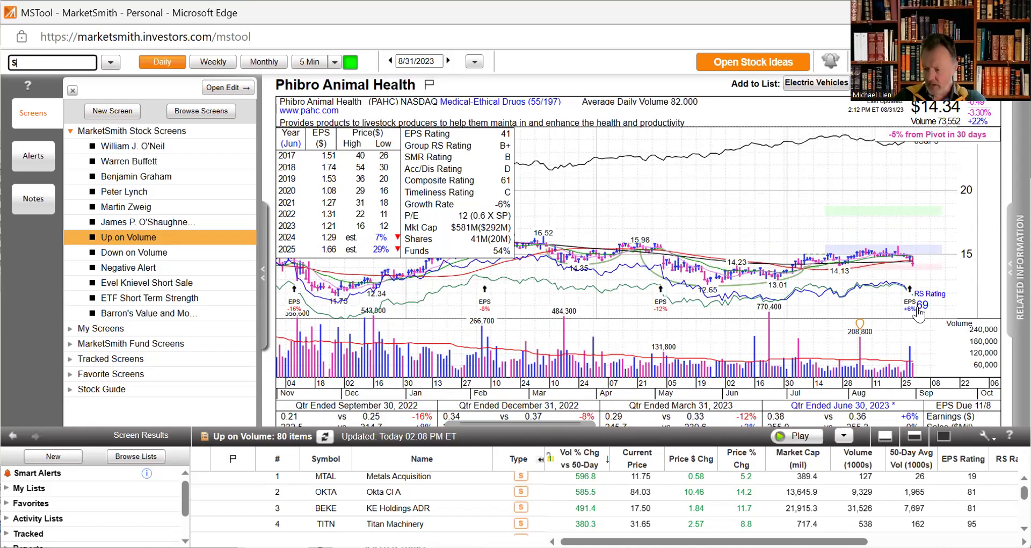
{"action": "type", "text": "AGE"}
{"action": "key", "text": "Return"}
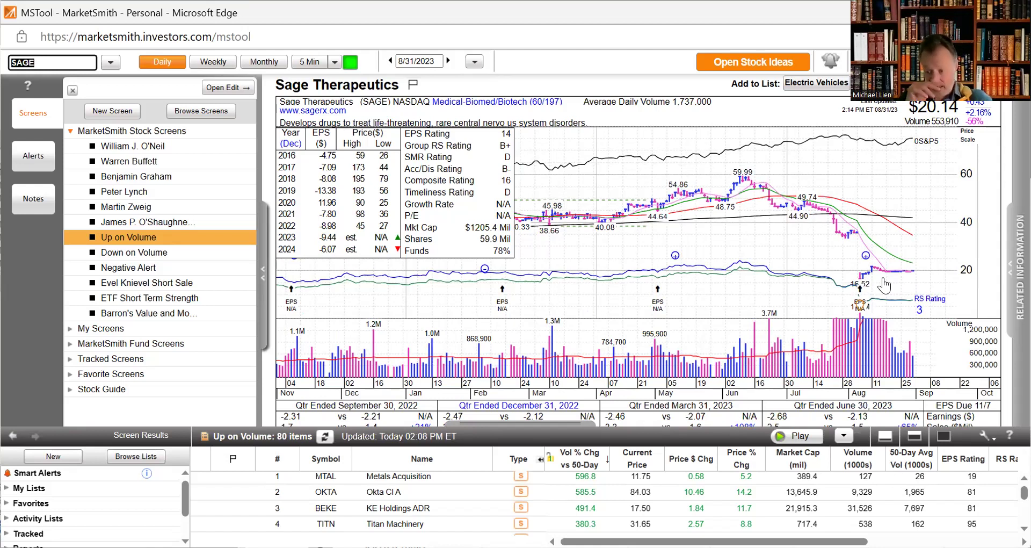
{"action": "type", "text": "C"}
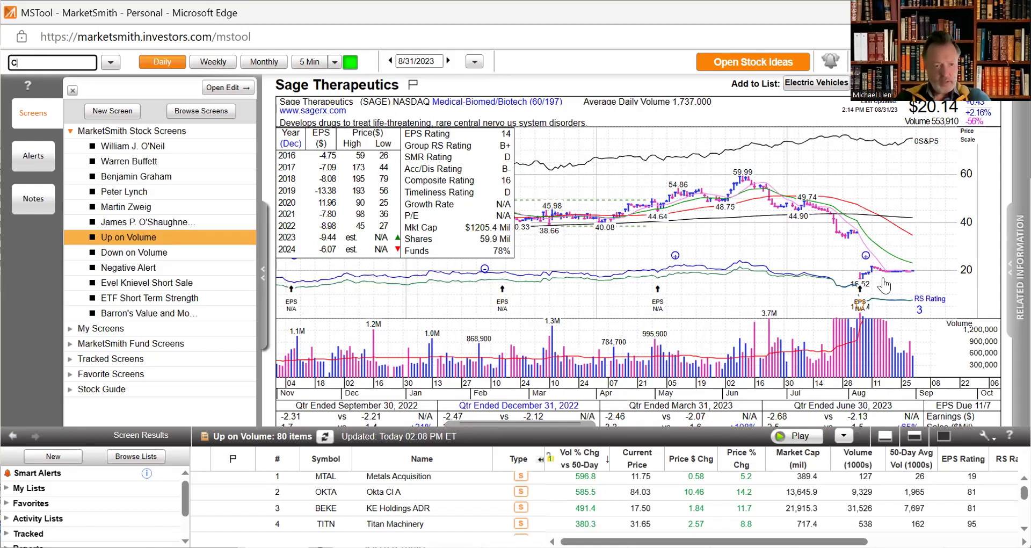
{"action": "type", "text": "RWD"}
{"action": "key", "text": "Return"}
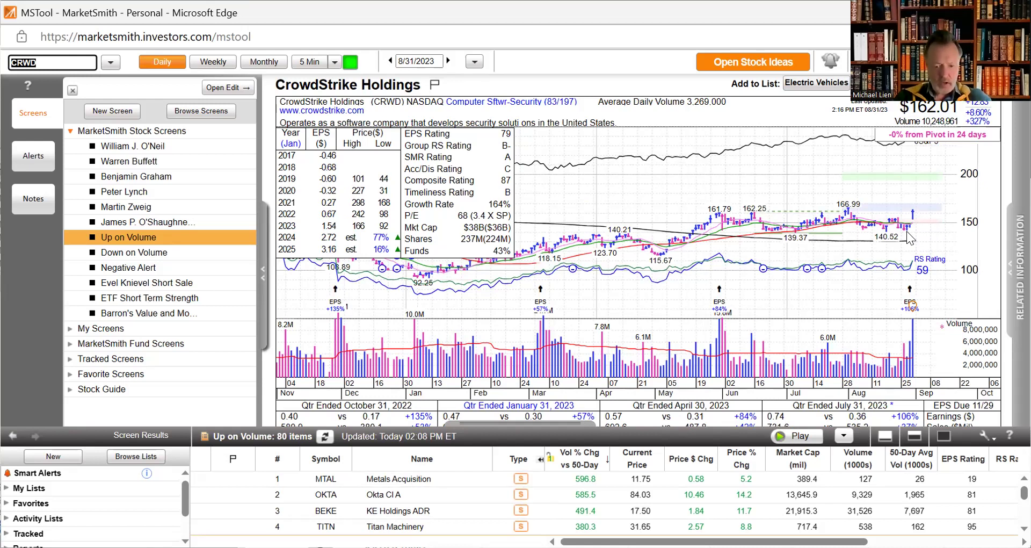
- Bring up the daily chart for Okta (OKTA), followed by the one for Pure Storage (PSTG)
{"action": "type", "text": "O"}
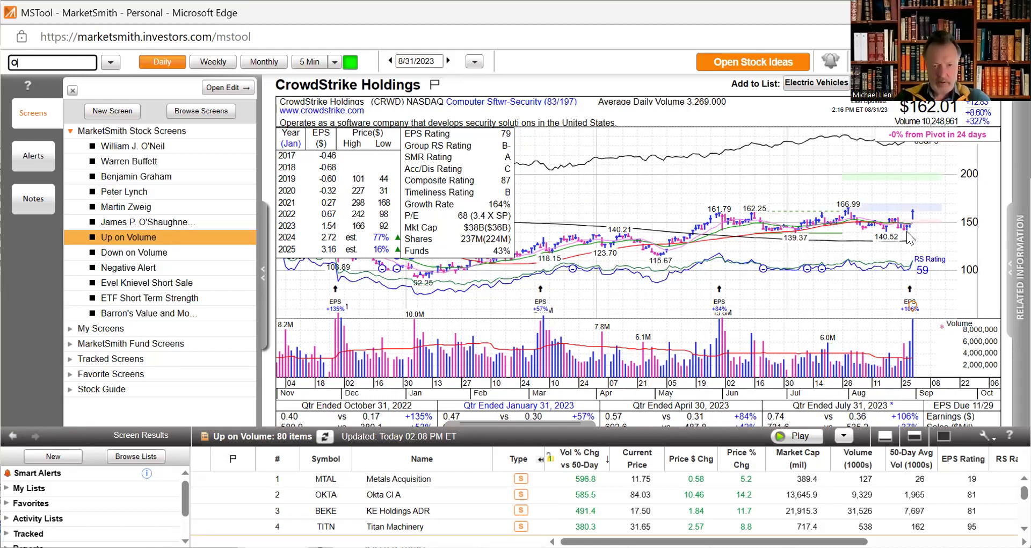
{"action": "type", "text": "KTA"}
{"action": "key", "text": "Return"}
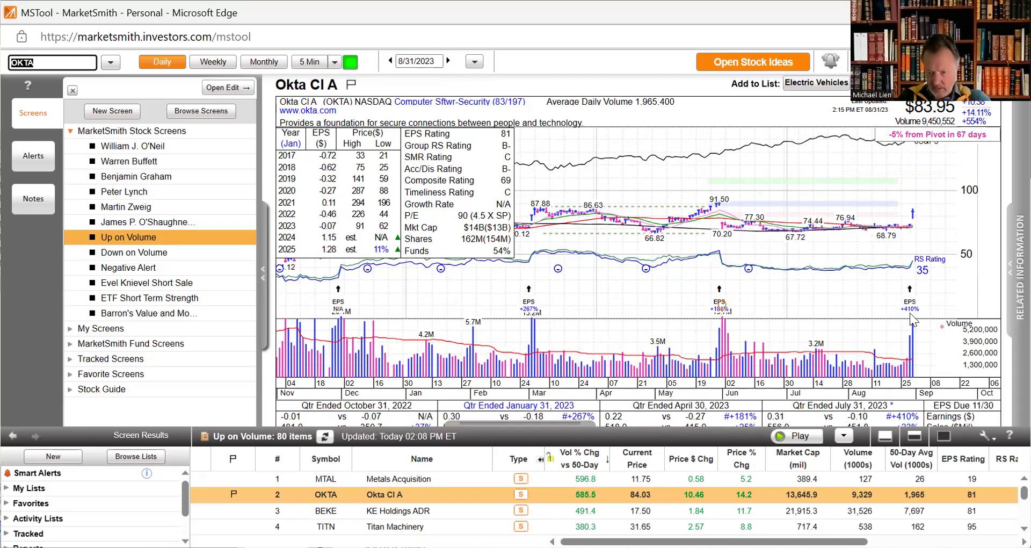
{"action": "mouse_move", "coordinate": [910, 313]}
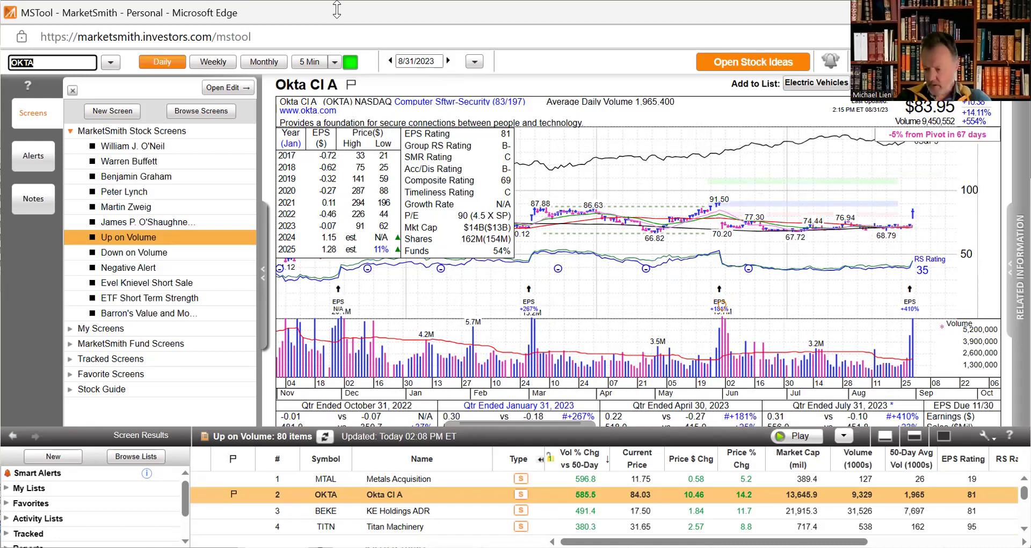
{"action": "type", "text": "PSTG"}
{"action": "key", "text": "Return"}
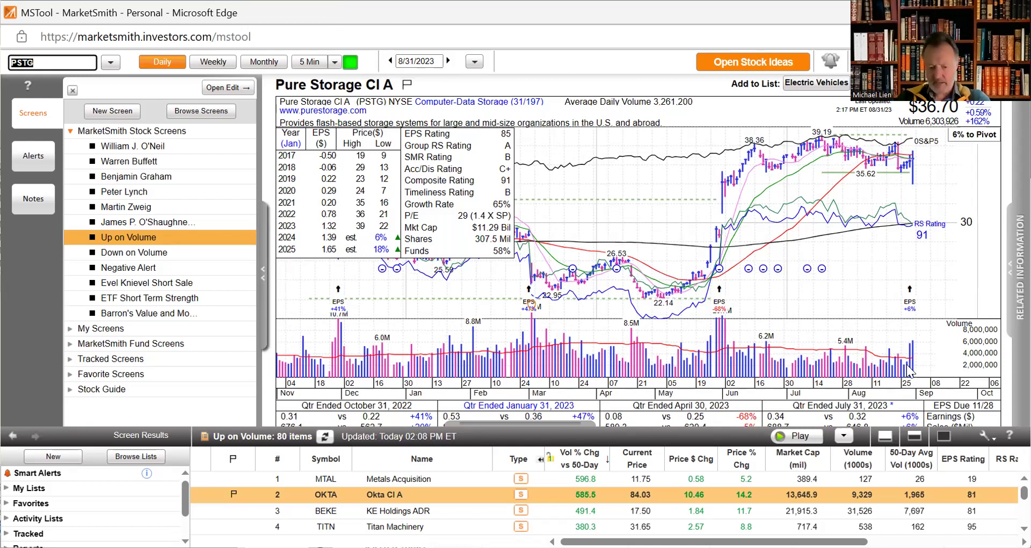
- Load the daily chart for Salesforce (CRM), followed by the one for Veeva Systems (VEEV)
{"action": "type", "text": "C"}
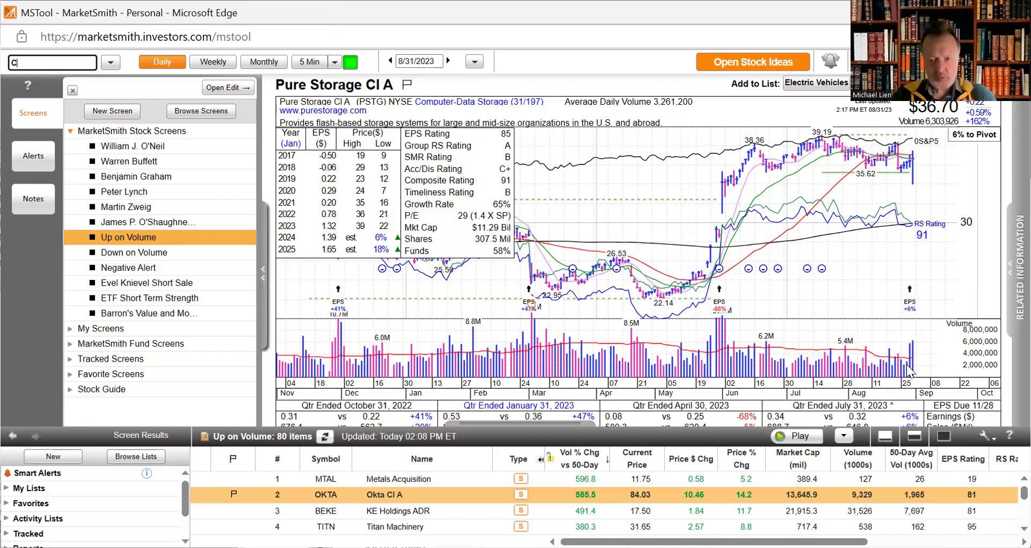
{"action": "type", "text": "RM"}
{"action": "key", "text": "Return"}
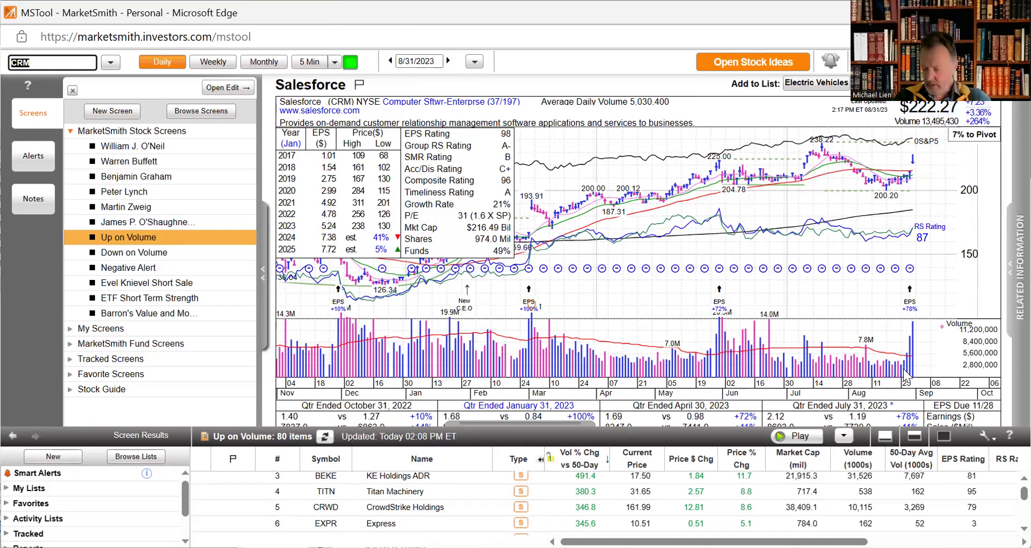
{"action": "type", "text": "VE"}
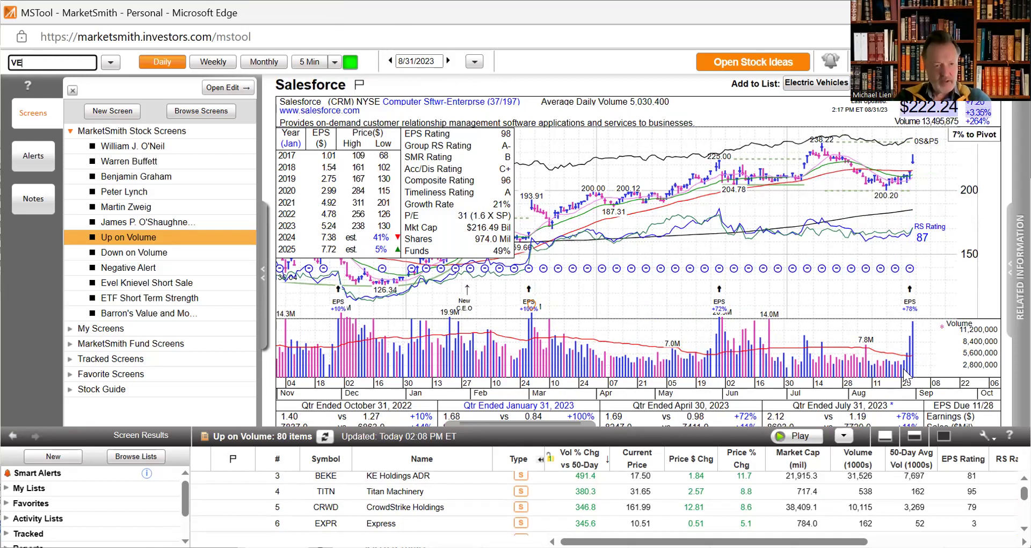
{"action": "type", "text": "EV"}
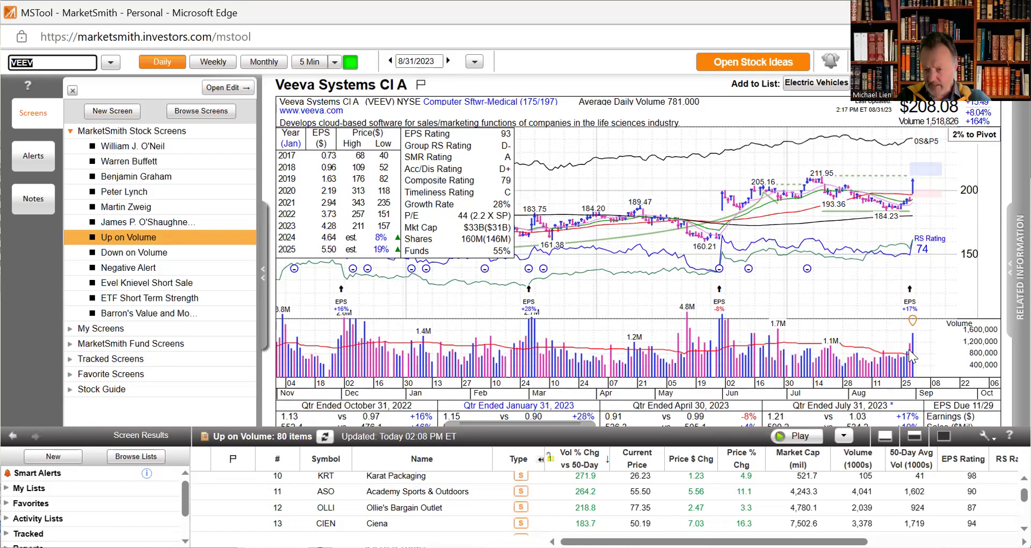
{"action": "mouse_move", "coordinate": [910, 203]}
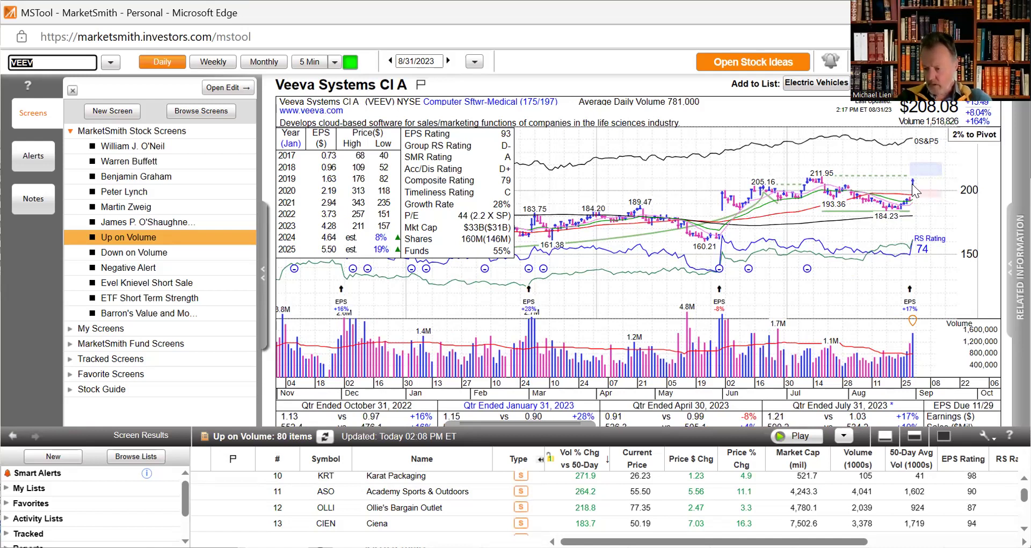
- Bring up the daily chart for Arista Networks (ANET), followed by the one for Palantir Technologies (PLTR)
{"action": "type", "text": "A"}
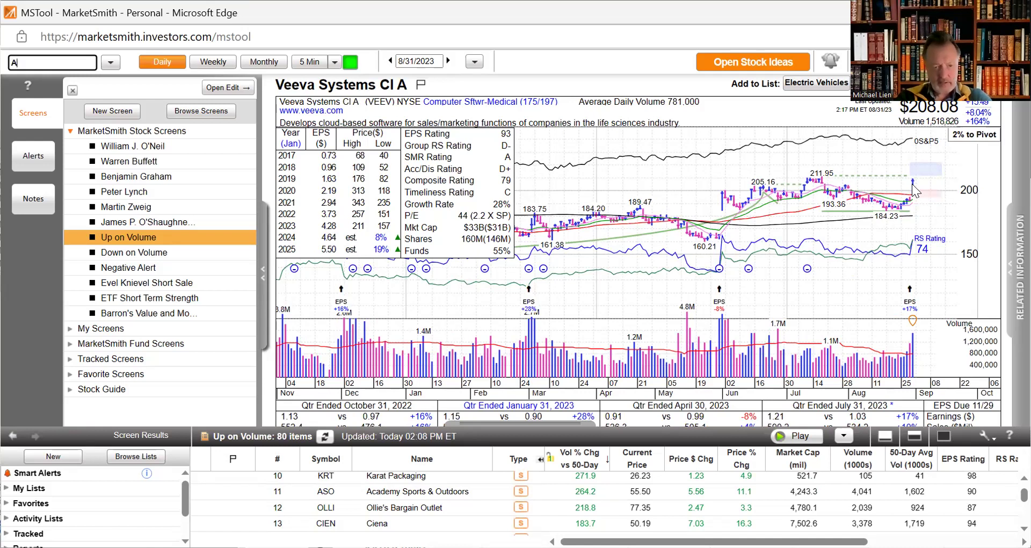
{"action": "type", "text": "NET"}
{"action": "key", "text": "Return"}
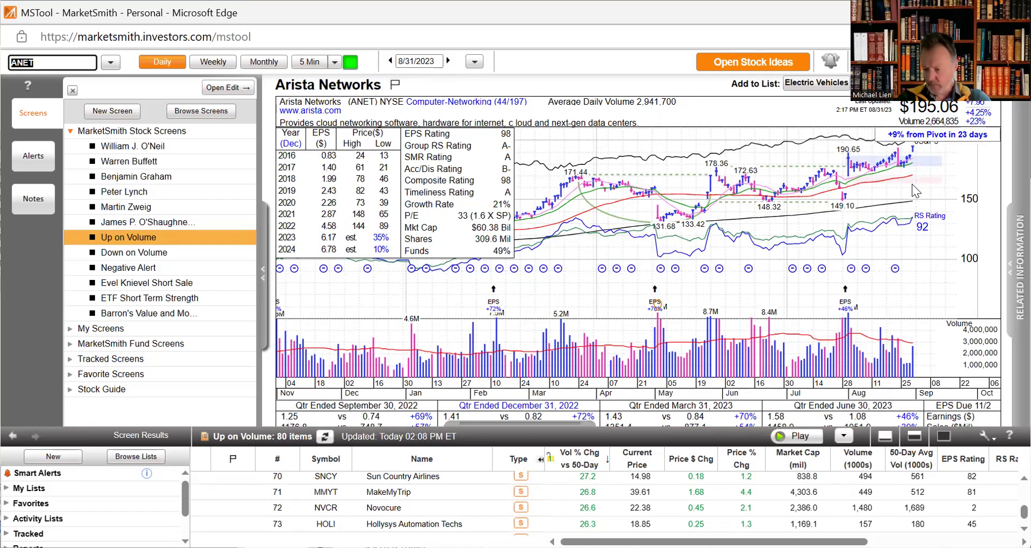
{"action": "type", "text": "PL"}
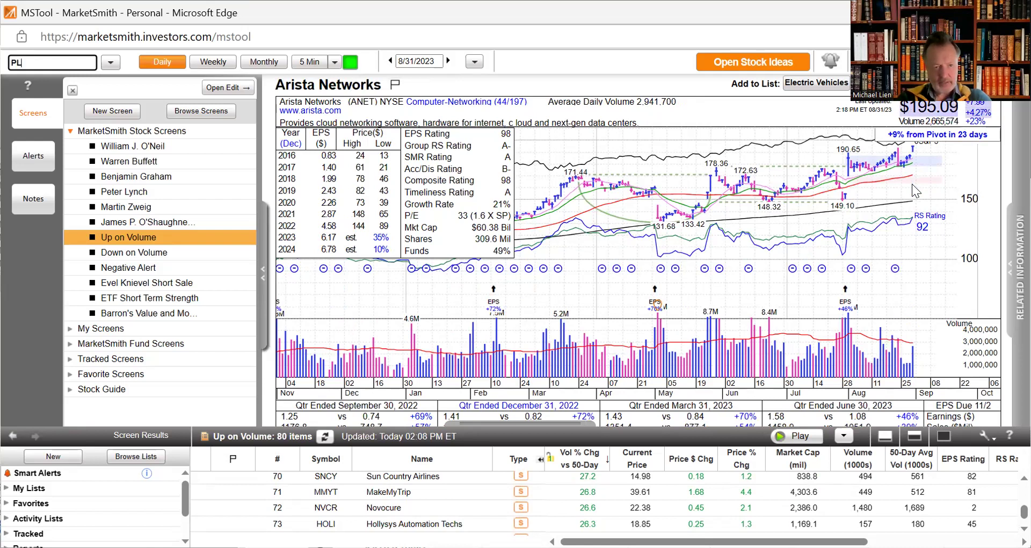
{"action": "type", "text": "TR"}
{"action": "key", "text": "Return"}
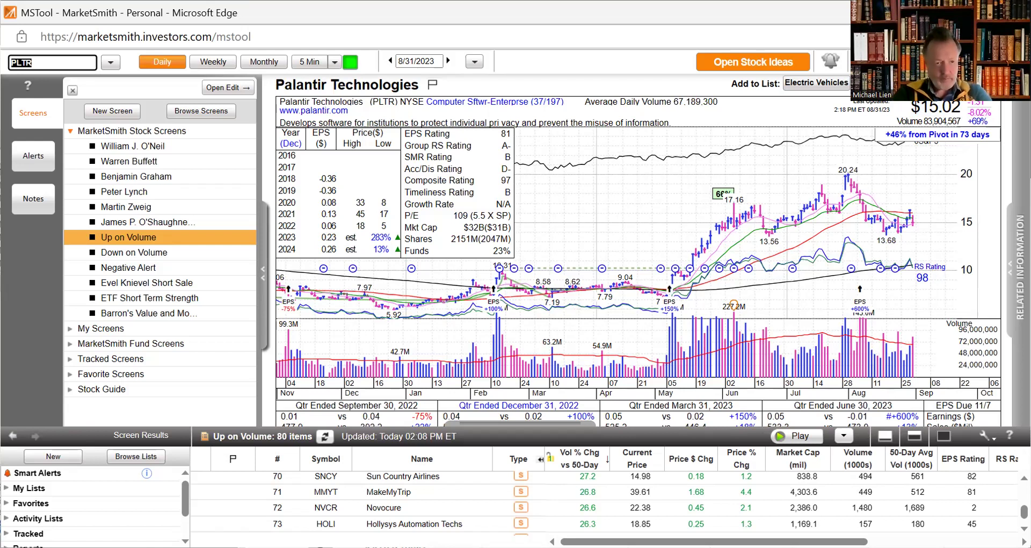
- Load the daily chart for nCino (NCNO), followed by the one for AppFolio (APPF)
{"action": "type", "text": "NCNO"}
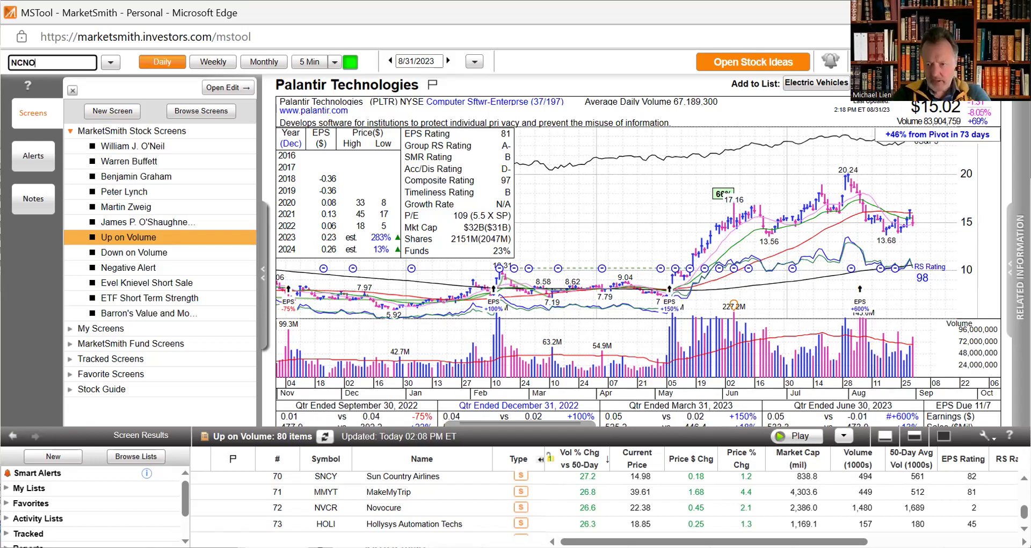
{"action": "key", "text": "Return"}
{"action": "scroll", "coordinate": [606, 499], "scroll_direction": "up", "scroll_amount": 15}
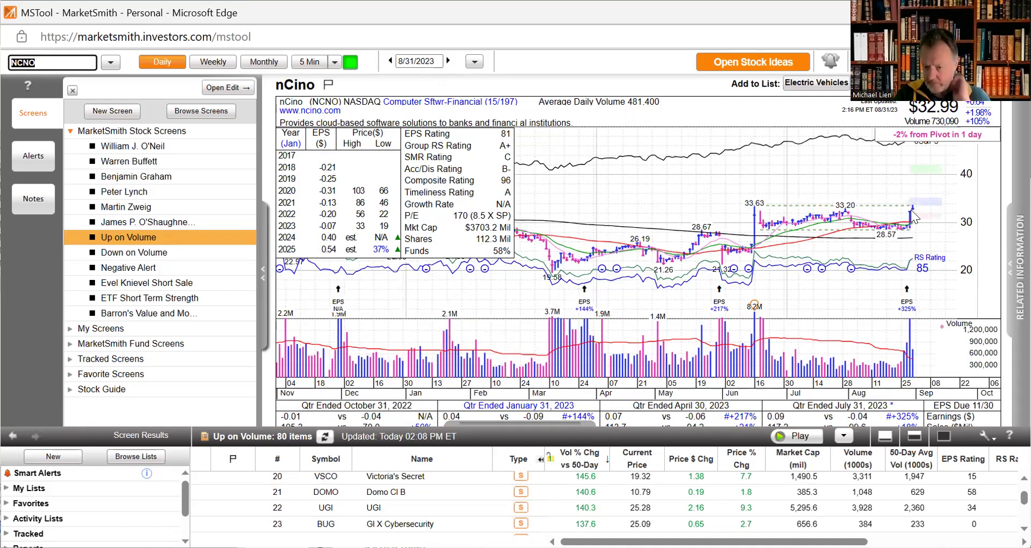
{"action": "mouse_move", "coordinate": [905, 317]}
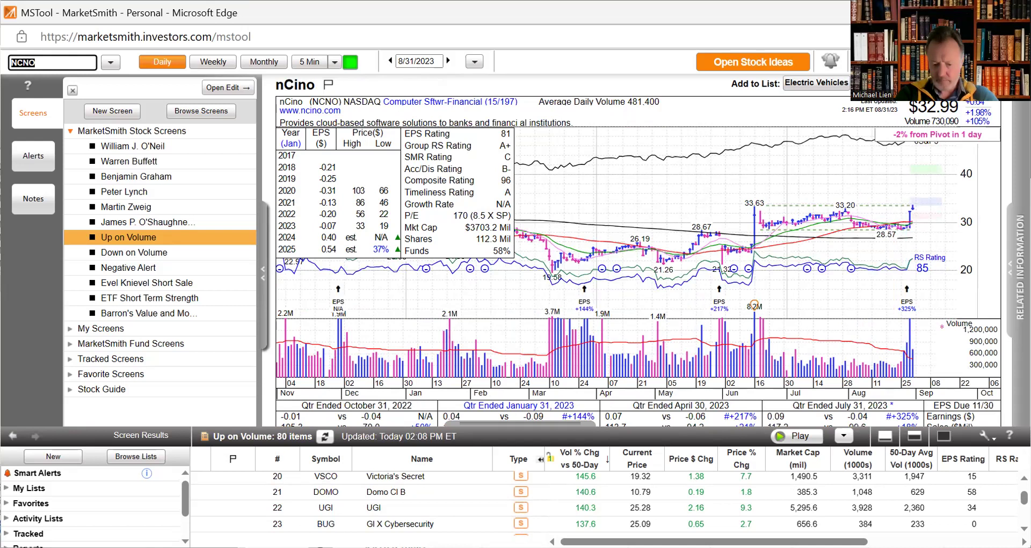
{"action": "type", "text": "A"}
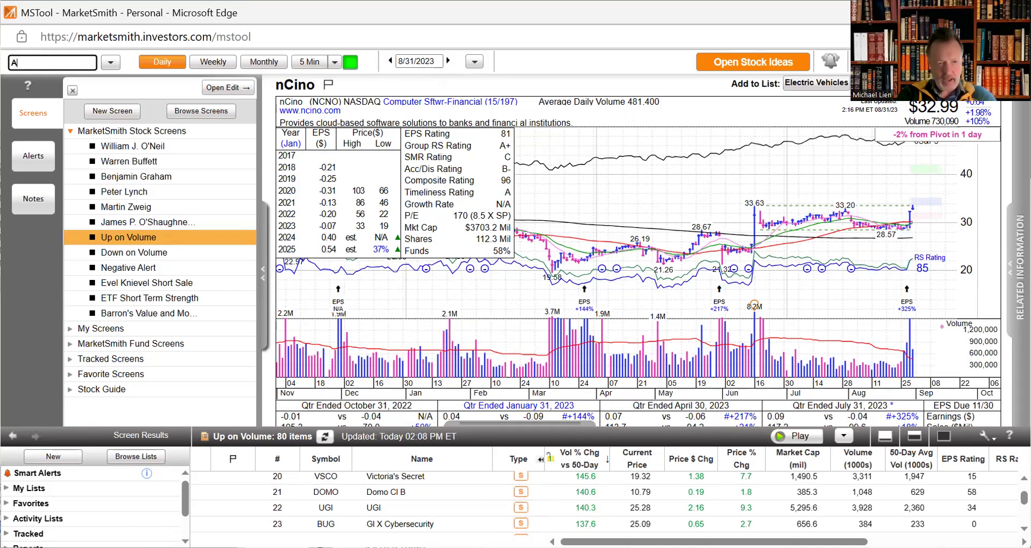
{"action": "type", "text": "PPF"}
{"action": "key", "text": "Return"}
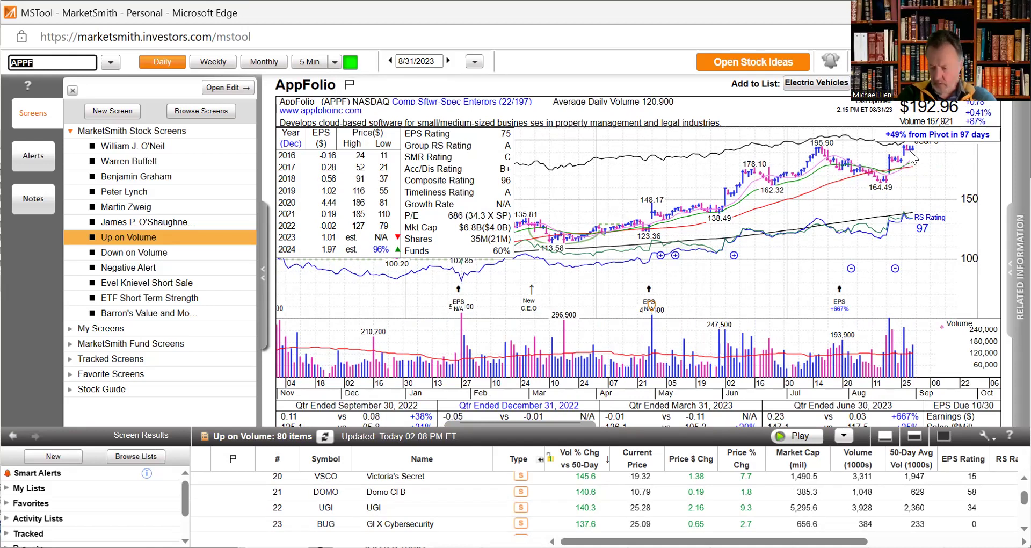
- Bring up the daily chart for VMware (VMW), followed by the one for Deckers Outdoor (DECK)
{"action": "type", "text": "VMW"}
{"action": "key", "text": "Return"}
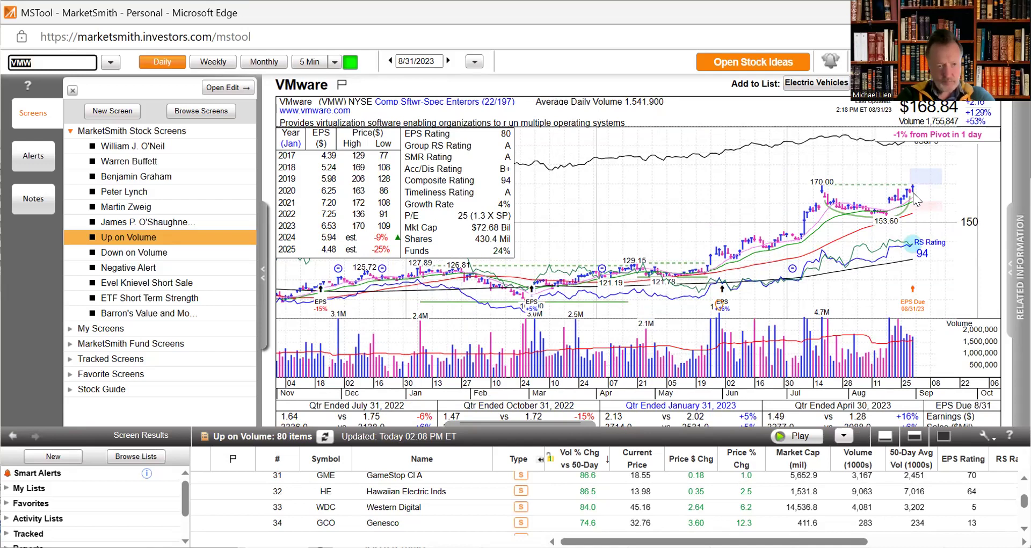
{"action": "type", "text": "DECK"}
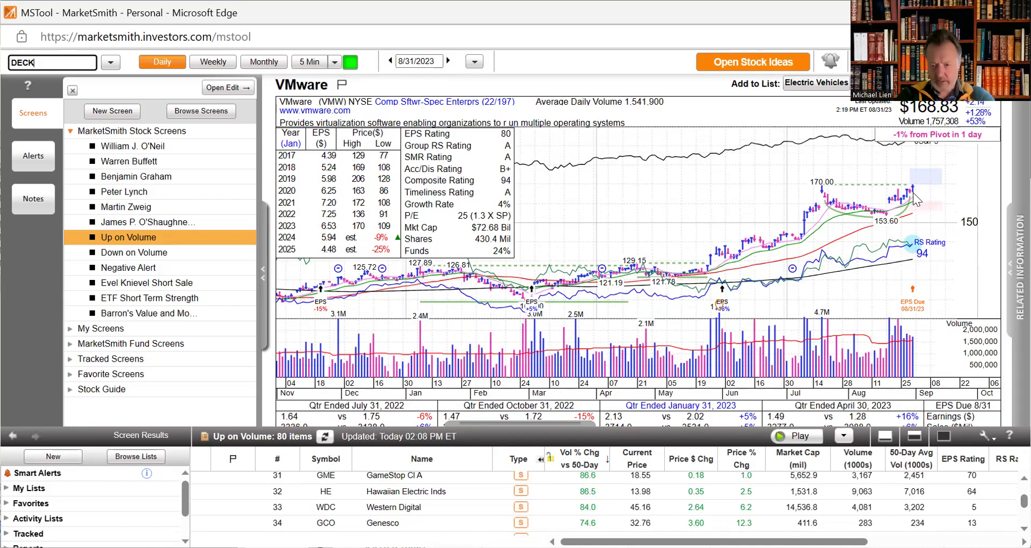
{"action": "key", "text": "Return"}
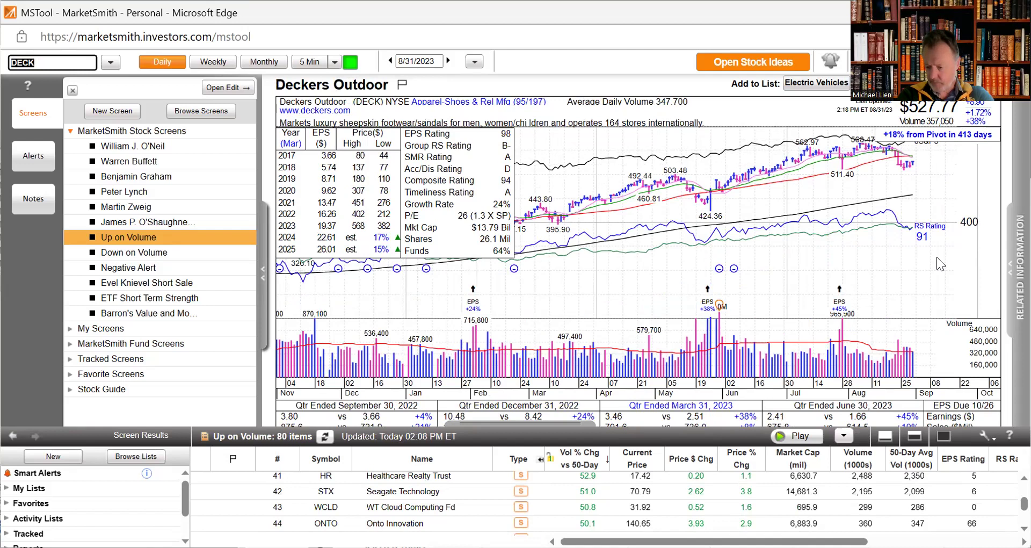
- Load the daily chart for lululemon athletica (LULU)
{"action": "type", "text": "L"}
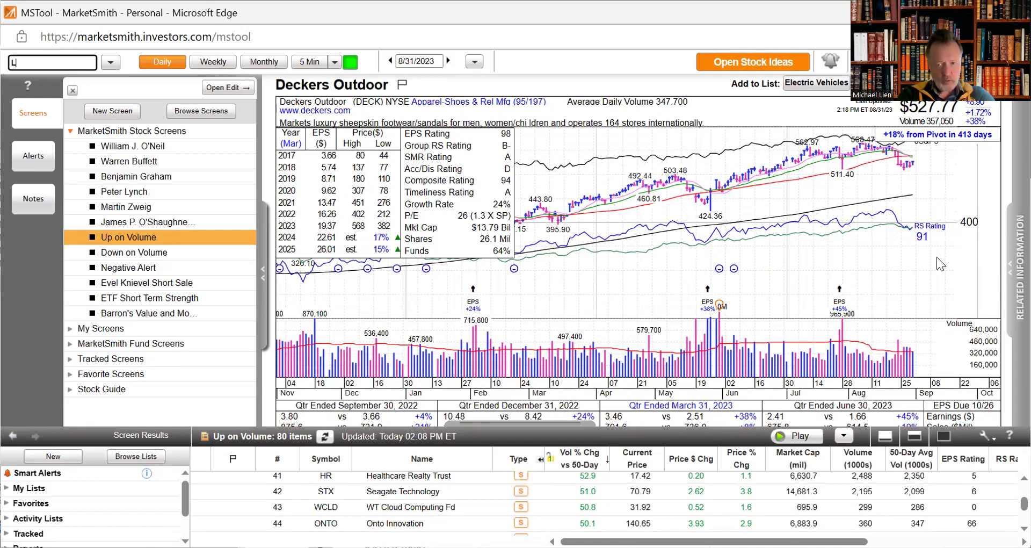
{"action": "type", "text": "ULU"}
{"action": "key", "text": "Return"}
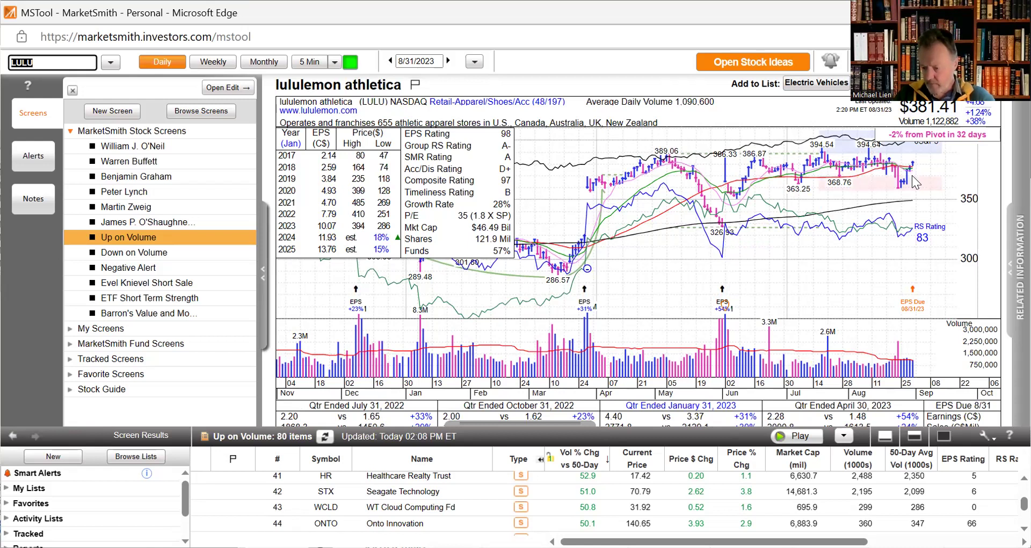
- Bring up the daily chart for Toyota Motor (TM), followed by the one for Ollie's Bargain Outlet (OLLI)
{"action": "type", "text": "TM"}
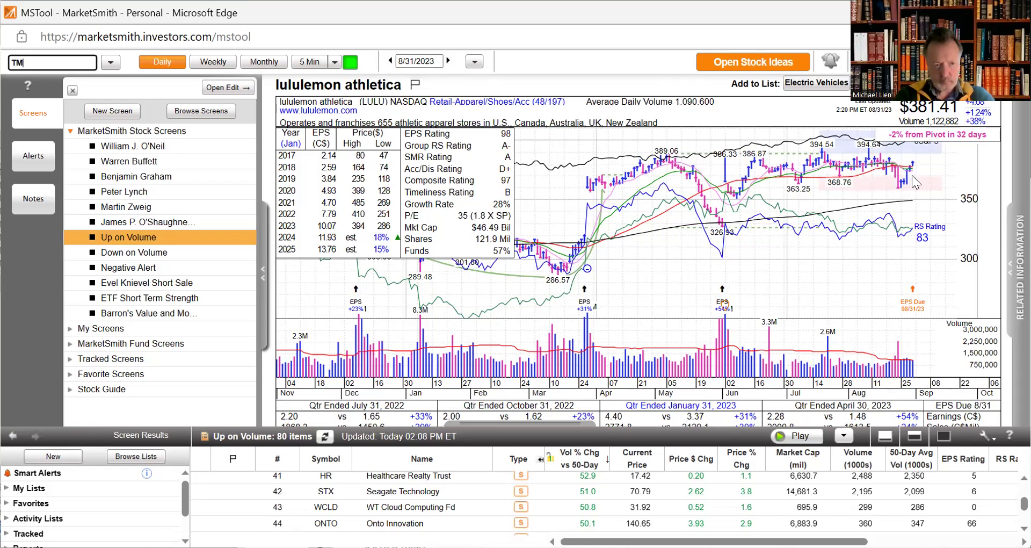
{"action": "key", "text": "Return"}
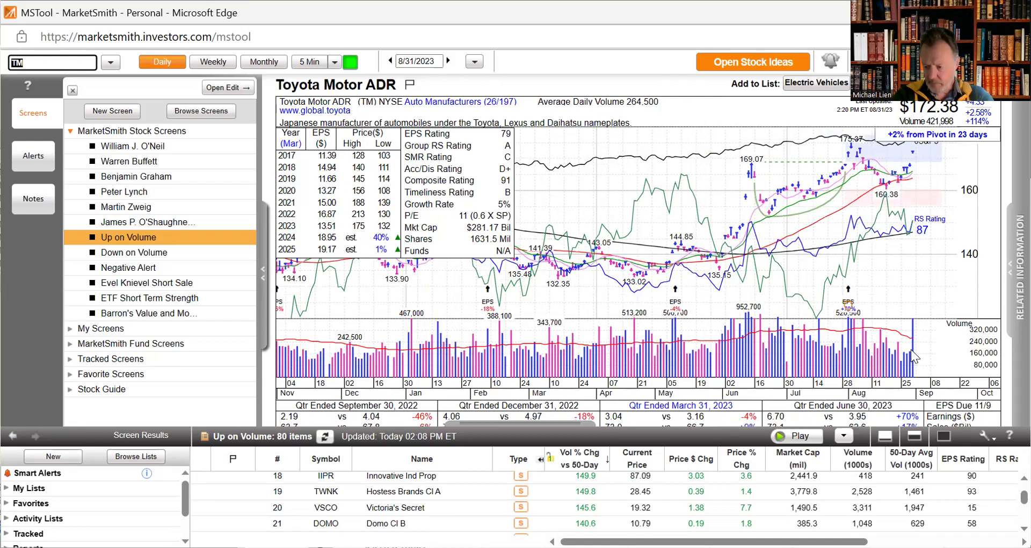
{"action": "type", "text": "O"}
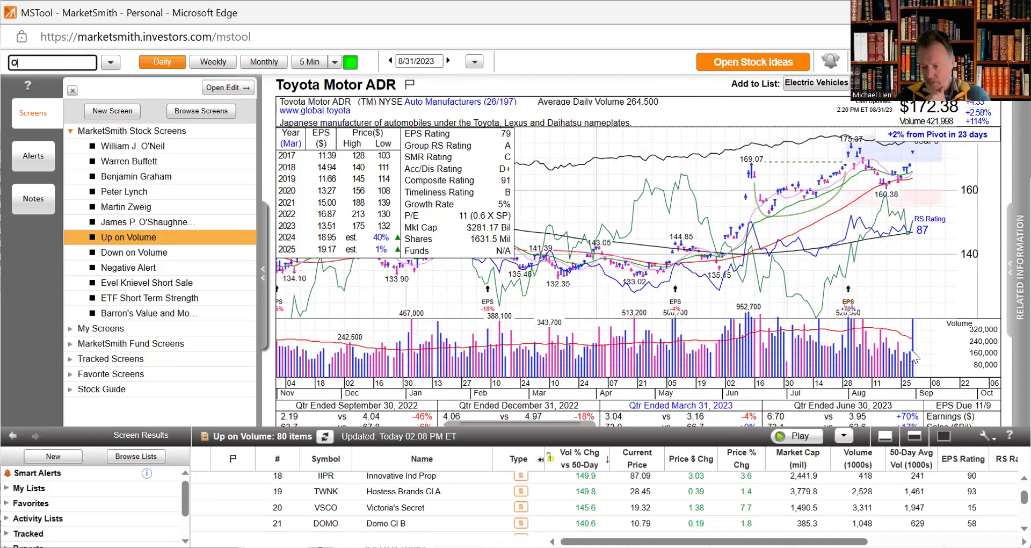
{"action": "type", "text": "LLI"}
{"action": "key", "text": "Return"}
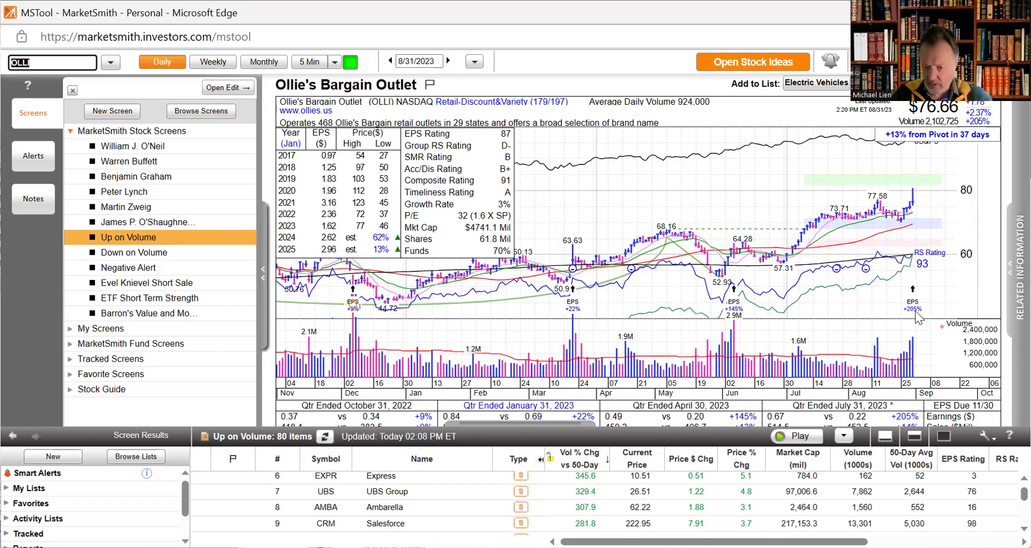
{"action": "mouse_move", "coordinate": [913, 314]}
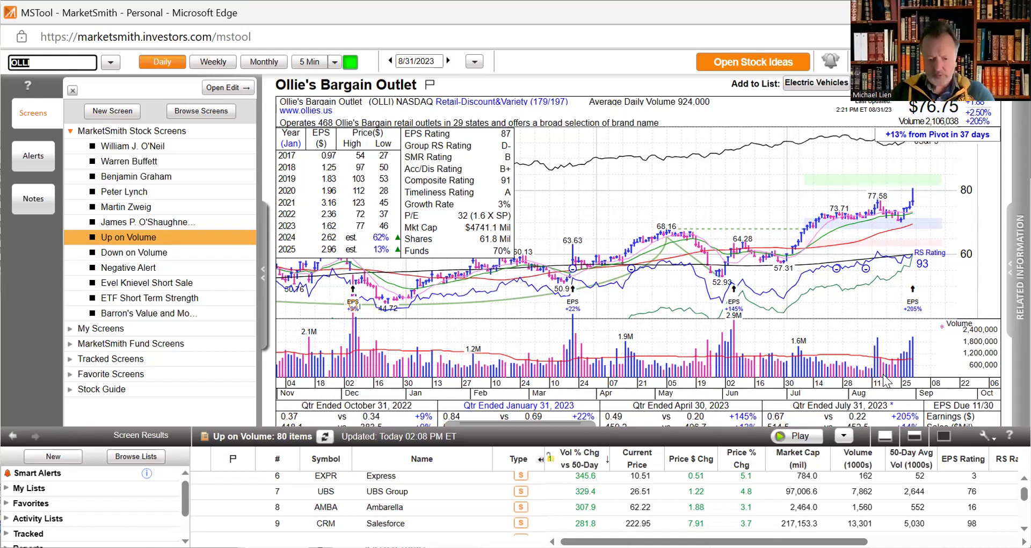
- Load the daily chart for World Wrestling (WWE), followed by the one for Dollar General (DG)
{"action": "type", "text": "WW"}
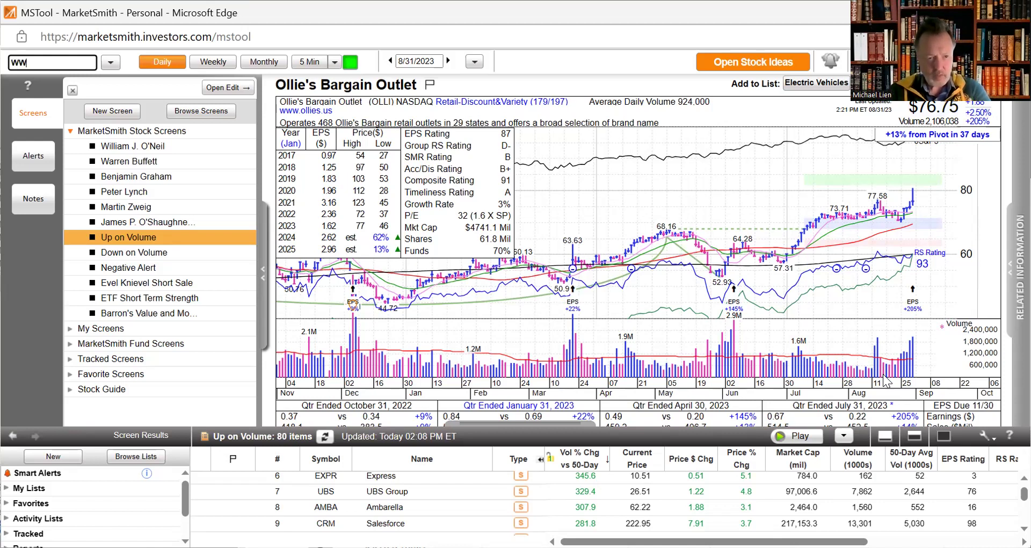
{"action": "type", "text": "E"}
{"action": "key", "text": "Return"}
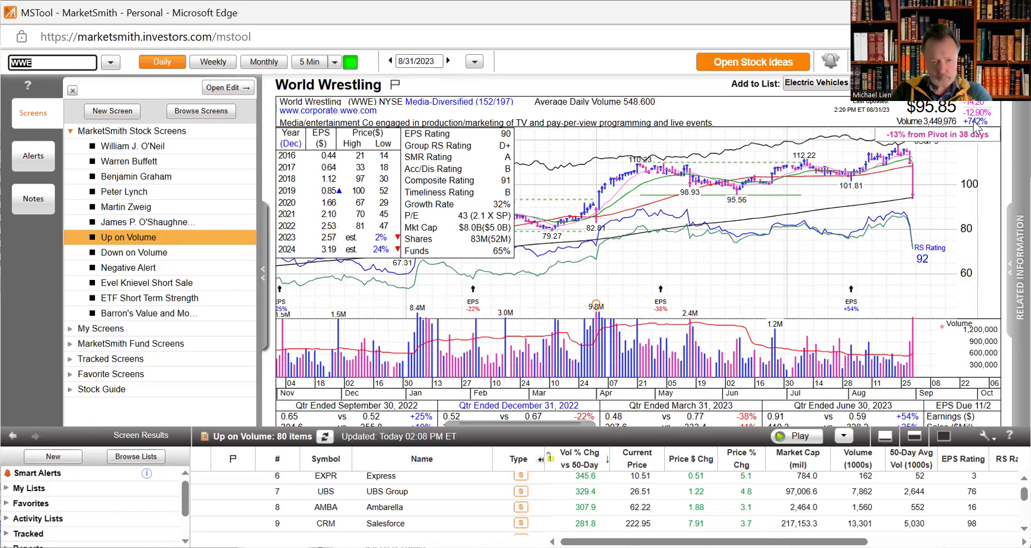
{"action": "type", "text": "DG"}
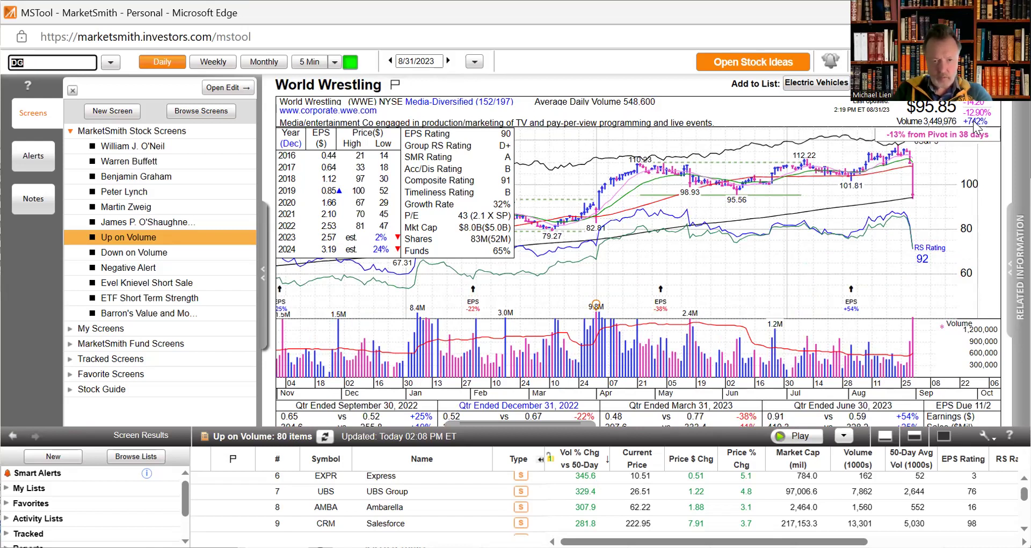
{"action": "key", "text": "Return"}
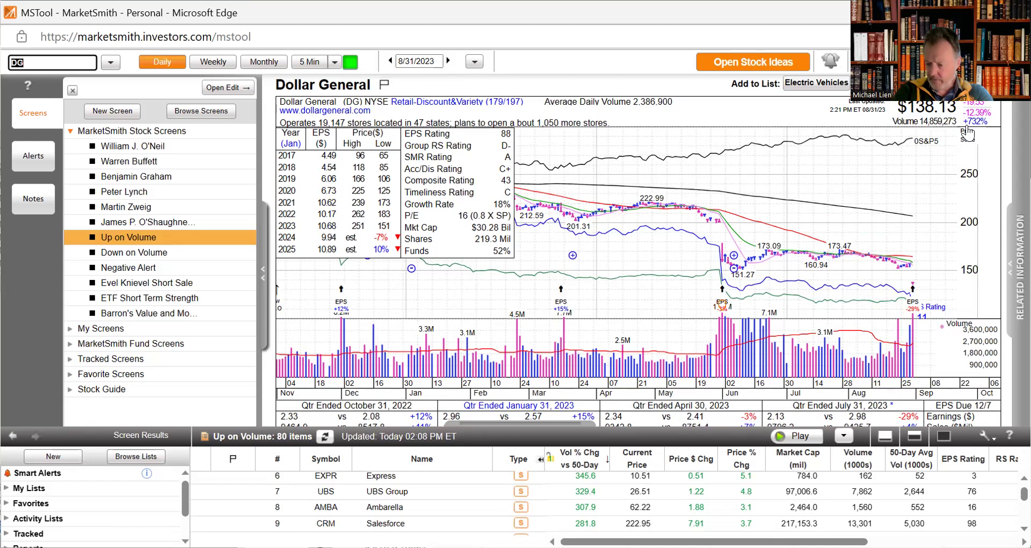
- Bring up the daily chart for Endeavor Group Holdings (EDR), followed by the one for Globus Medical (GMED)
{"action": "type", "text": "EDR"}
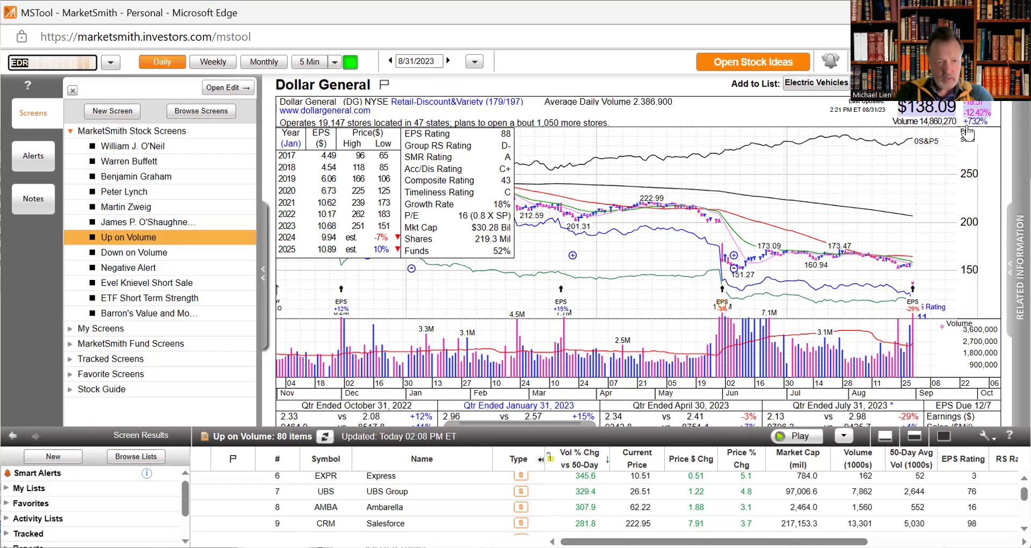
{"action": "key", "text": "Return"}
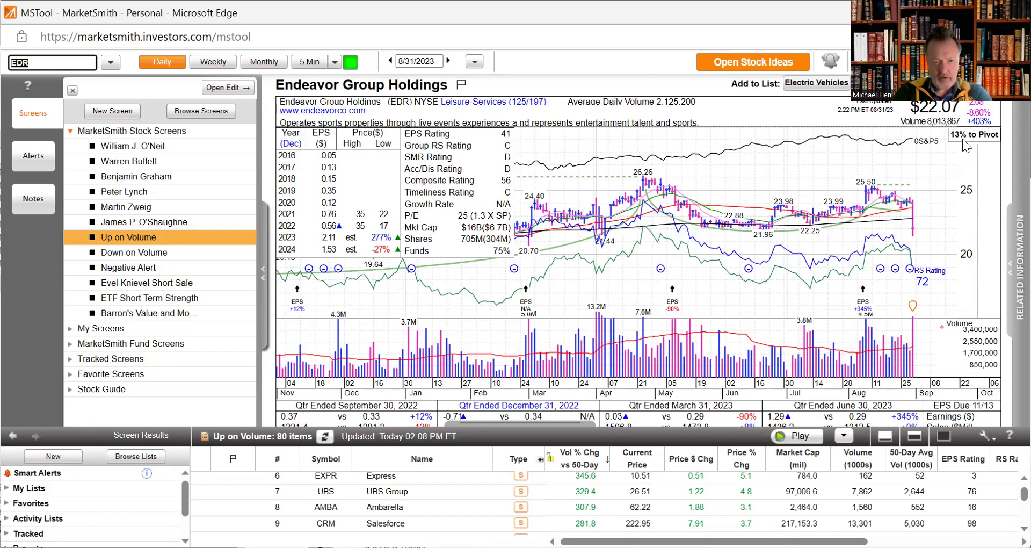
{"action": "type", "text": "GMED"}
{"action": "key", "text": "Return"}
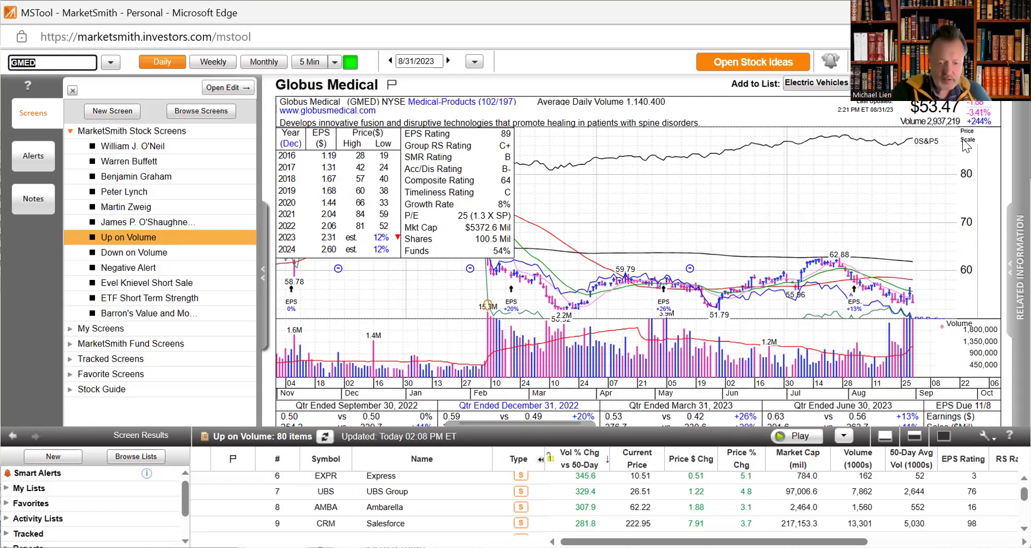
- Load the daily charts of the technology sector ETF (XLK) and the communication services sector ETF (XLC) in turn
{"action": "type", "text": "XL"}
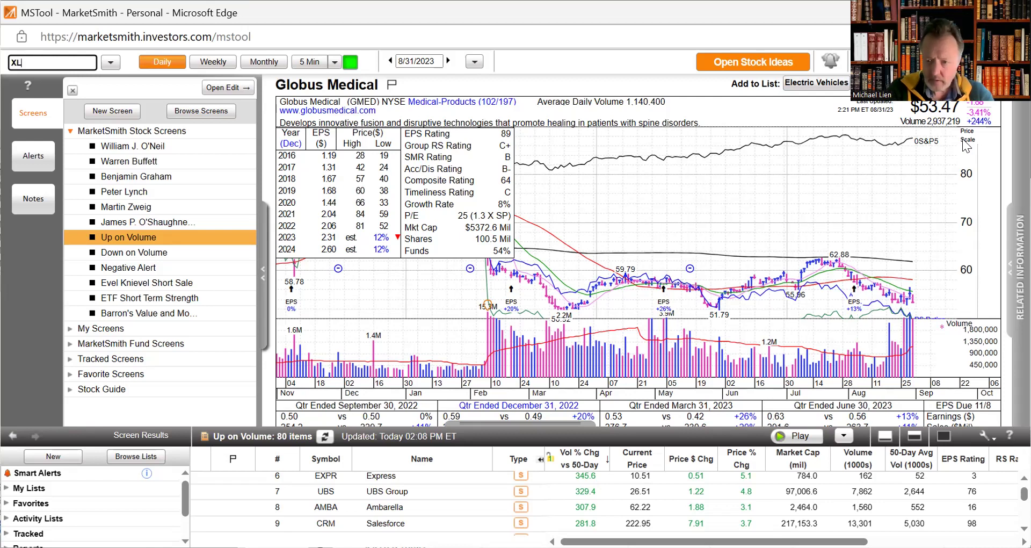
{"action": "type", "text": "K"}
{"action": "key", "text": "Return"}
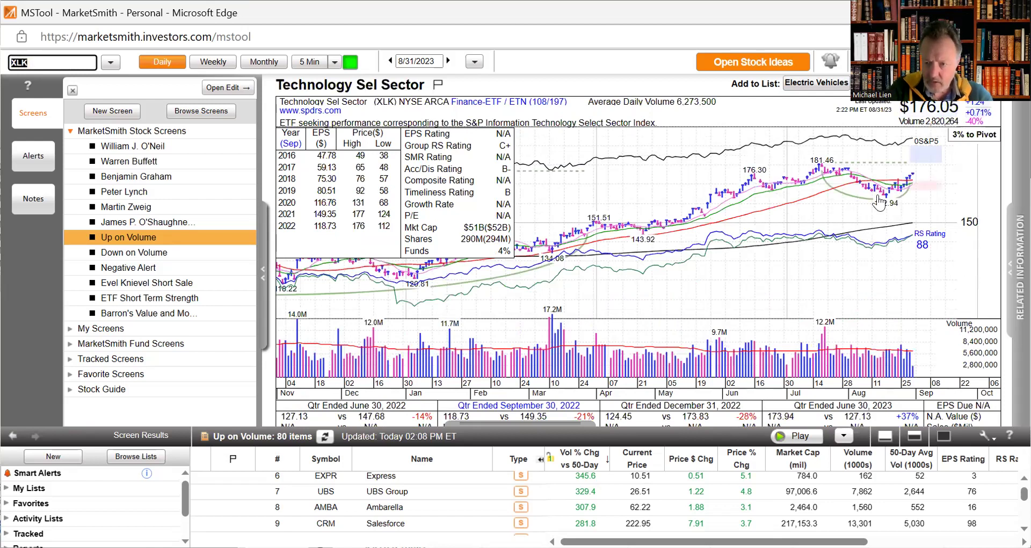
{"action": "mouse_move", "coordinate": [962, 140]}
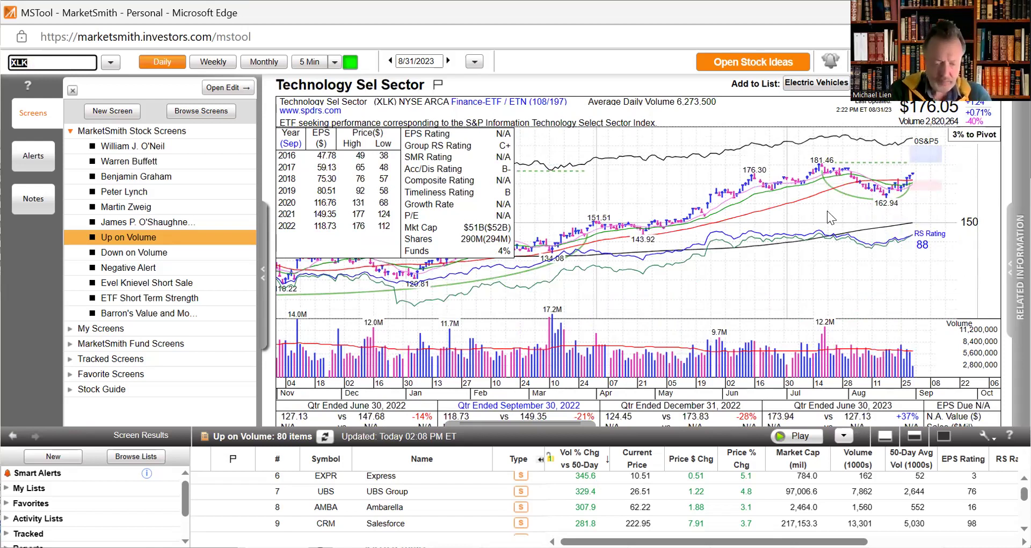
{"action": "type", "text": "XLC"}
{"action": "key", "text": "Return"}
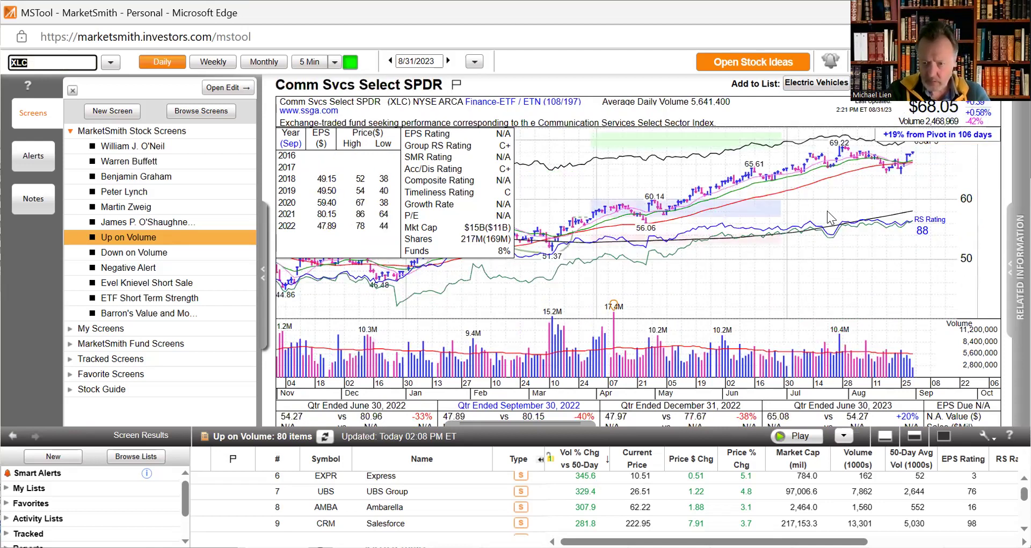
- Bring up the daily chart for Alphabet (GOOG), followed by the one for Meta Platforms (META)
{"action": "type", "text": "G"}
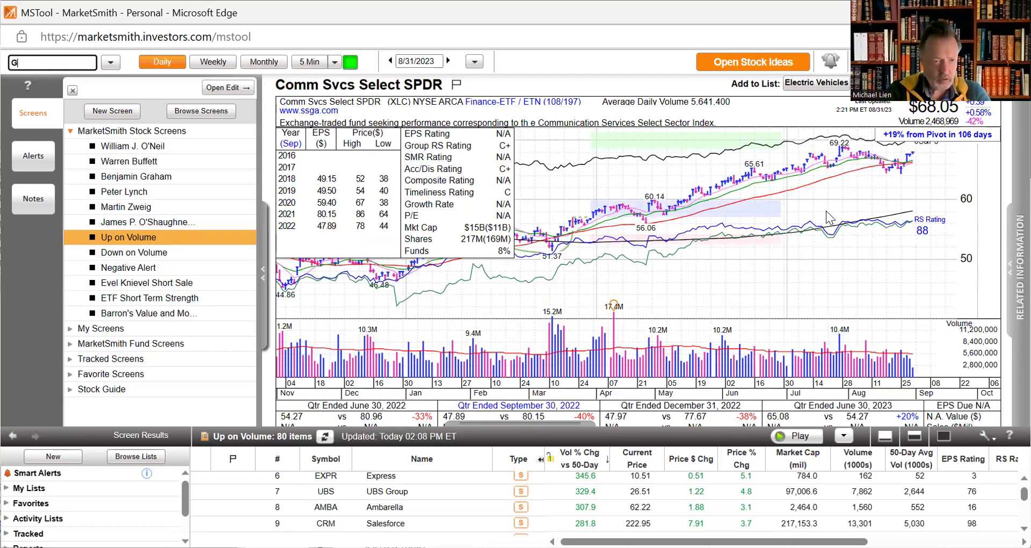
{"action": "type", "text": "OOG"}
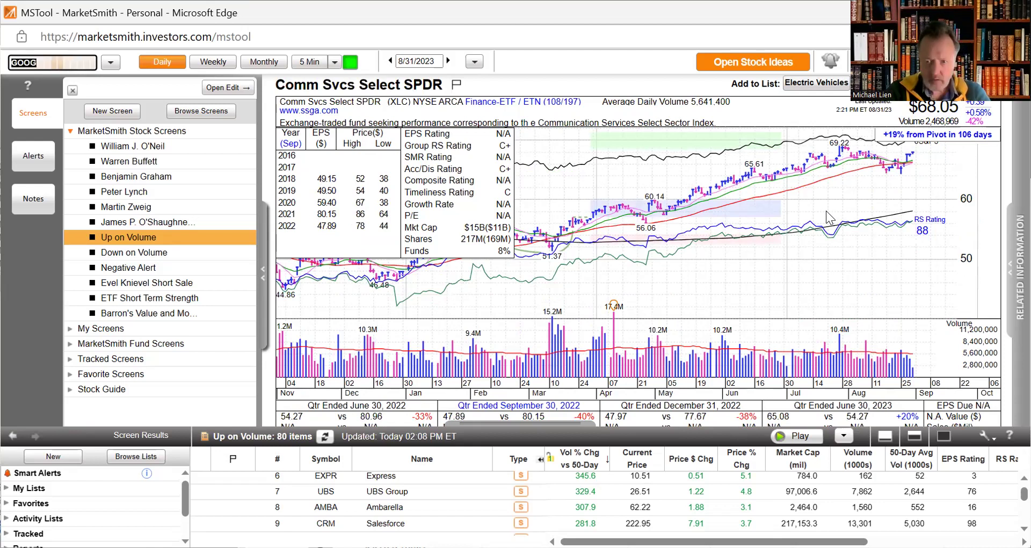
{"action": "key", "text": "Return"}
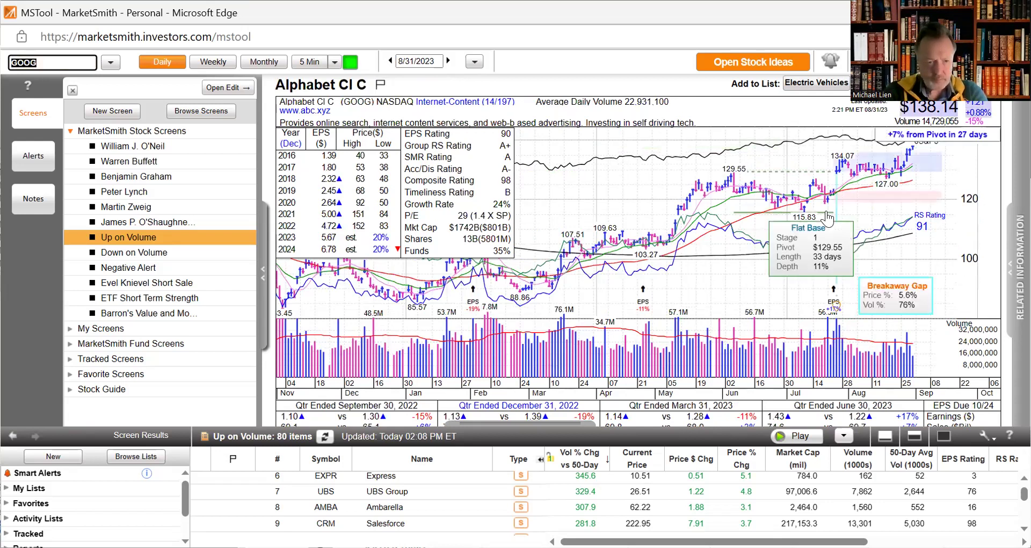
{"action": "type", "text": "M"}
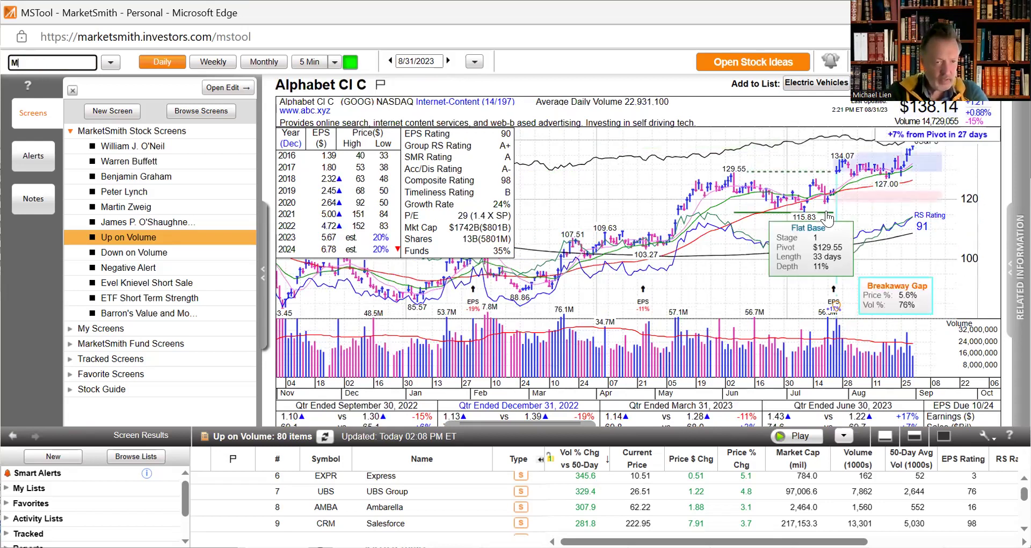
{"action": "type", "text": "ETA"}
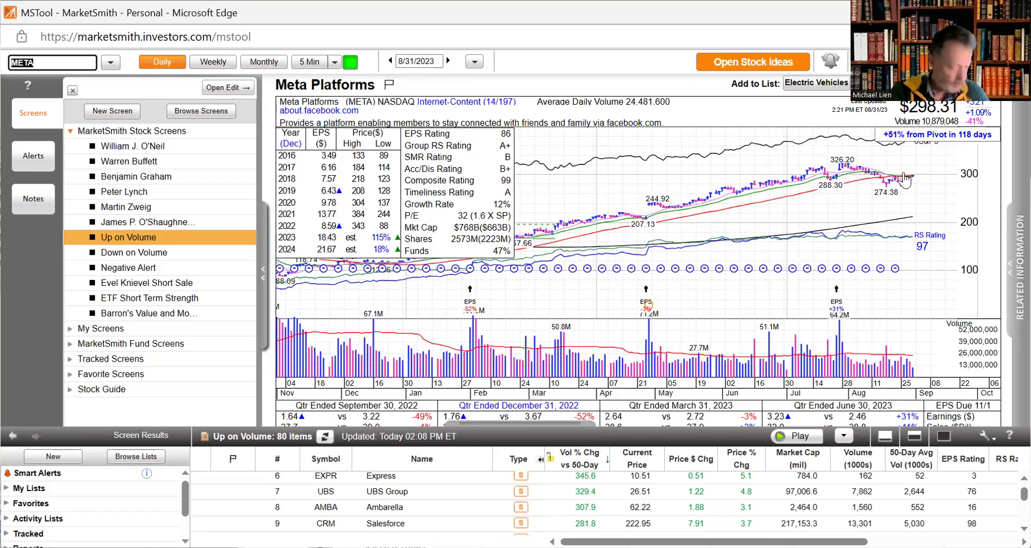
- Load the daily charts of the two biotech ETFs, SPDR S&P Biotech (XBI) and iShares Biotech (IBB), in turn
{"action": "type", "text": "X"}
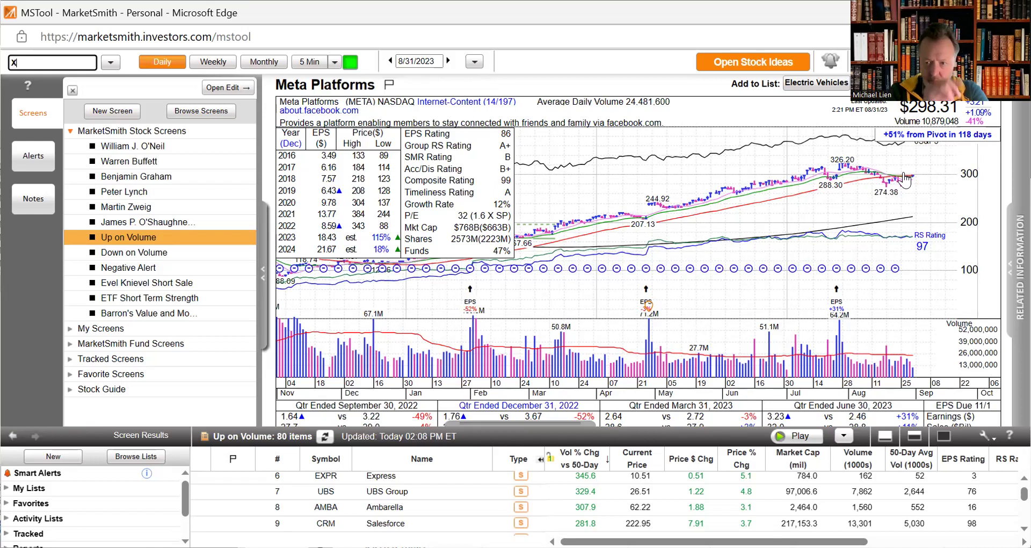
{"action": "type", "text": "BI"}
{"action": "key", "text": "Return"}
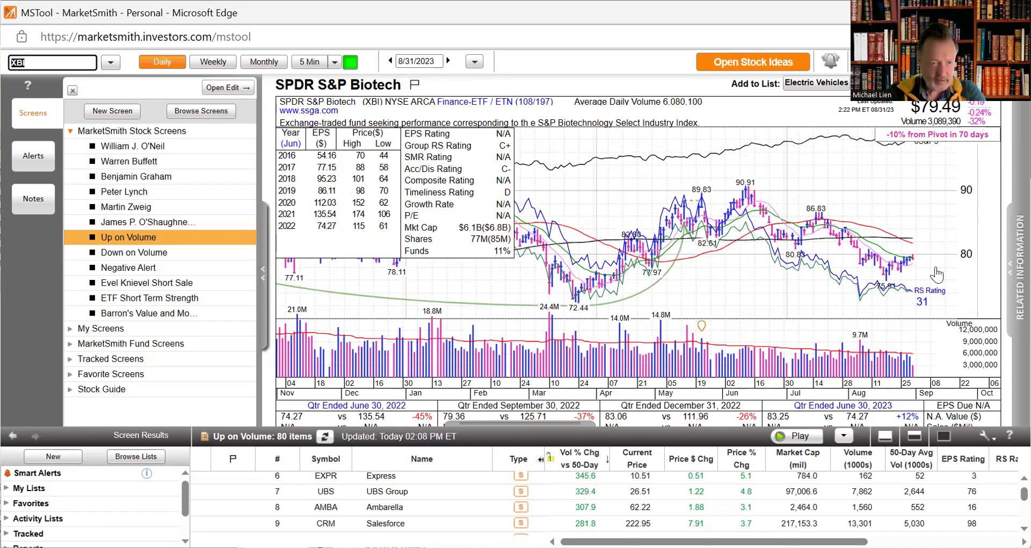
{"action": "key", "text": "BackSpace"}
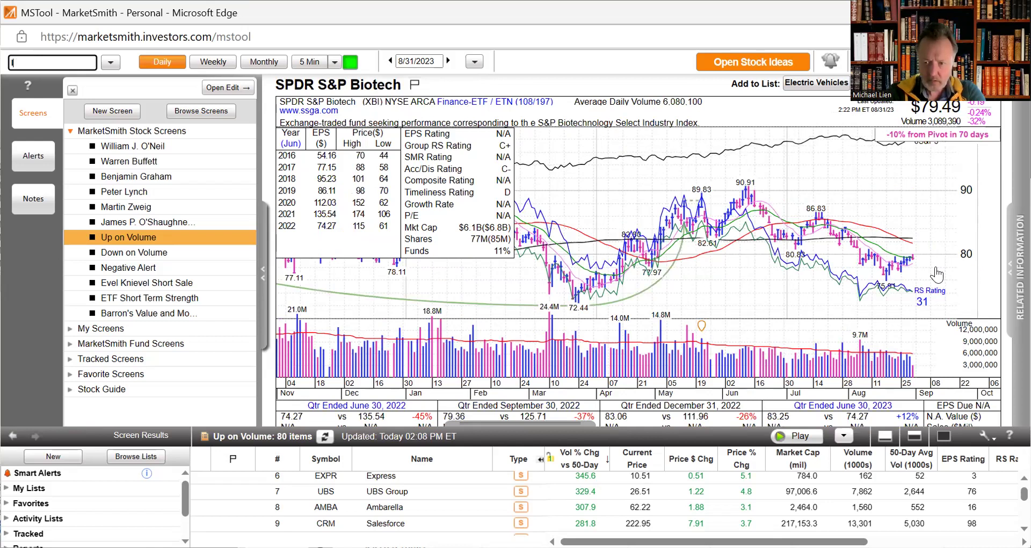
{"action": "type", "text": "IBB"}
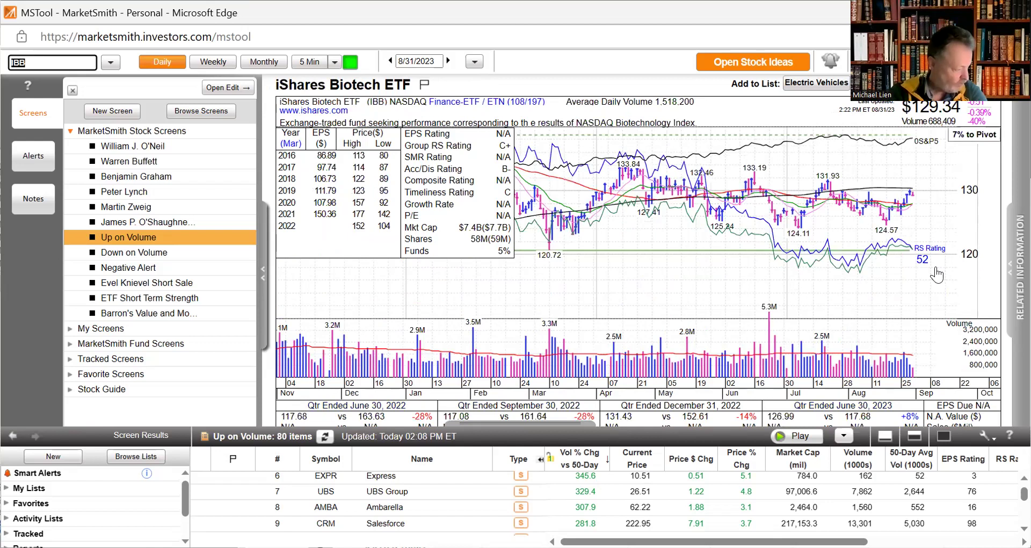
- Bring up the daily chart for the VanEck Semiconductor ETF (SMH), followed by the industrial sector ETF (XLI)
{"action": "type", "text": "S"}
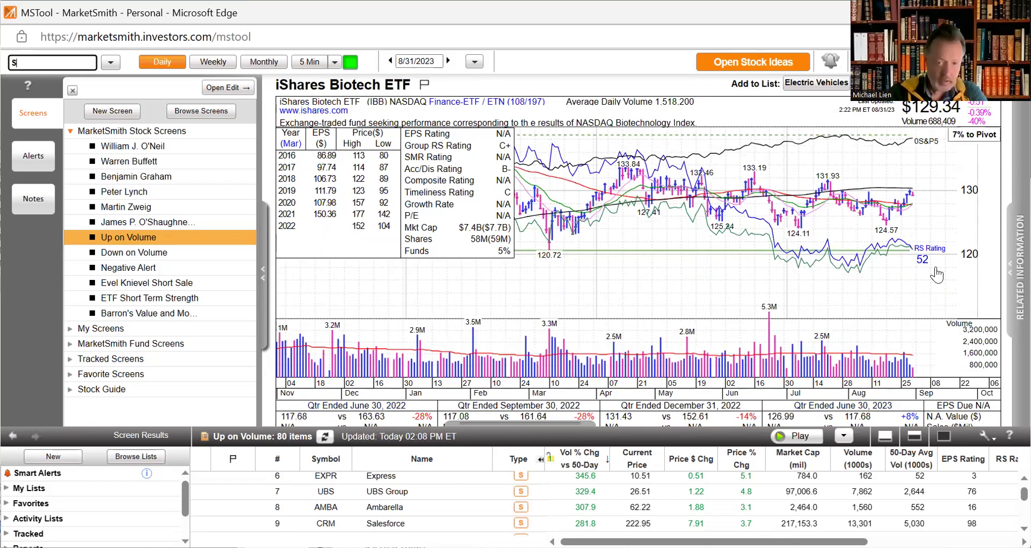
{"action": "type", "text": "MH"}
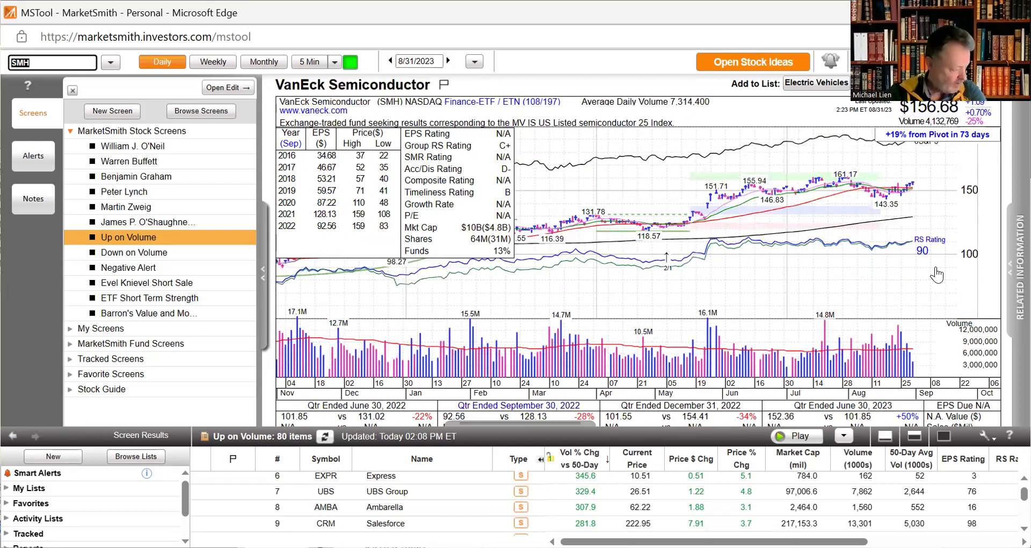
{"action": "type", "text": "X"}
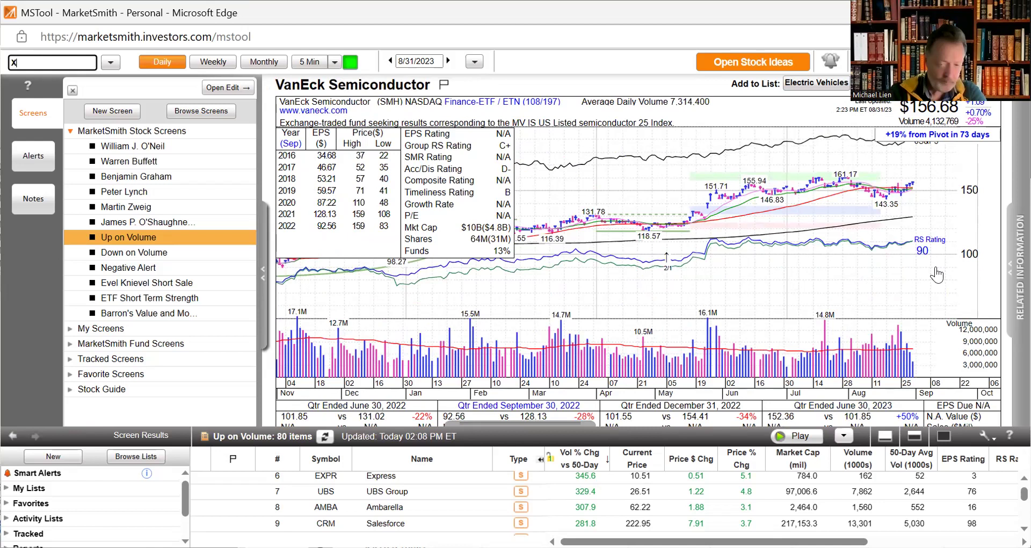
{"action": "type", "text": "LI"}
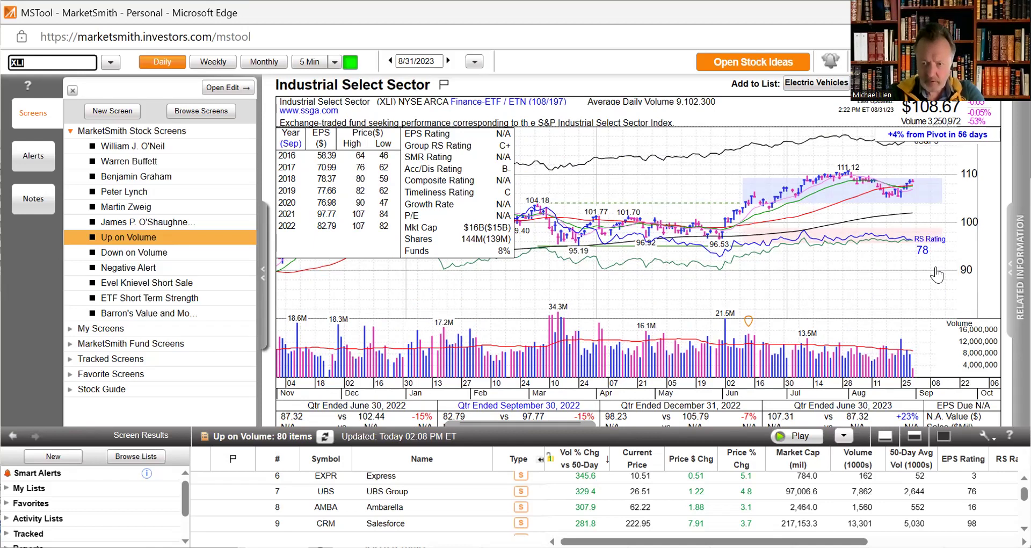
- Load the daily chart for the metals and mining ETF (XME), followed by the materials sector ETF (XLB)
{"action": "type", "text": "X"}
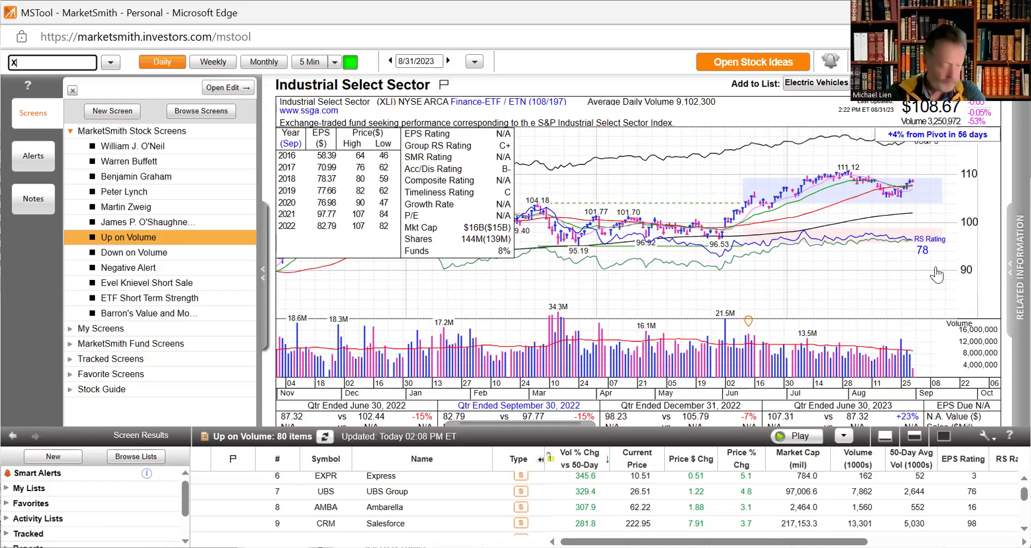
{"action": "type", "text": "ME"}
{"action": "key", "text": "Return"}
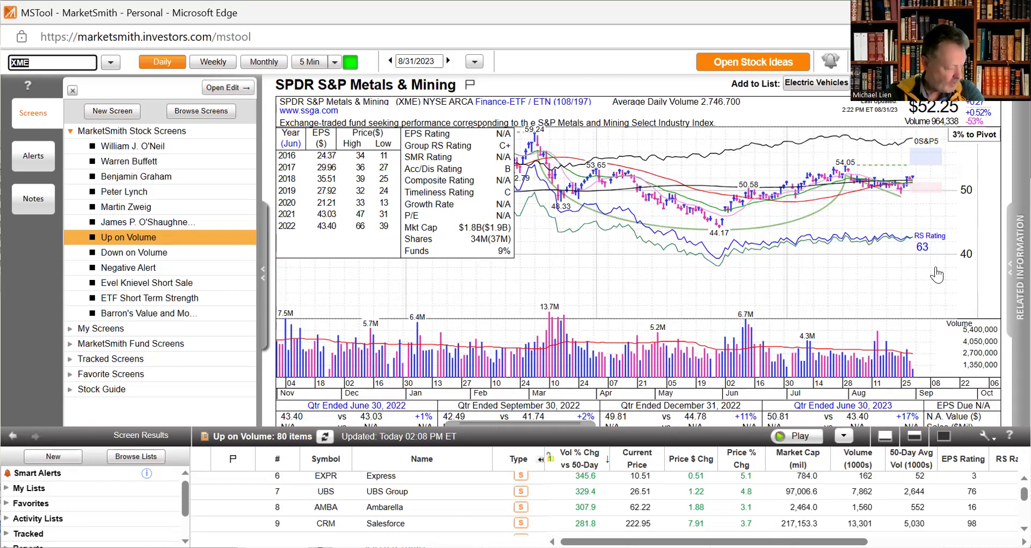
{"action": "type", "text": "XLB"}
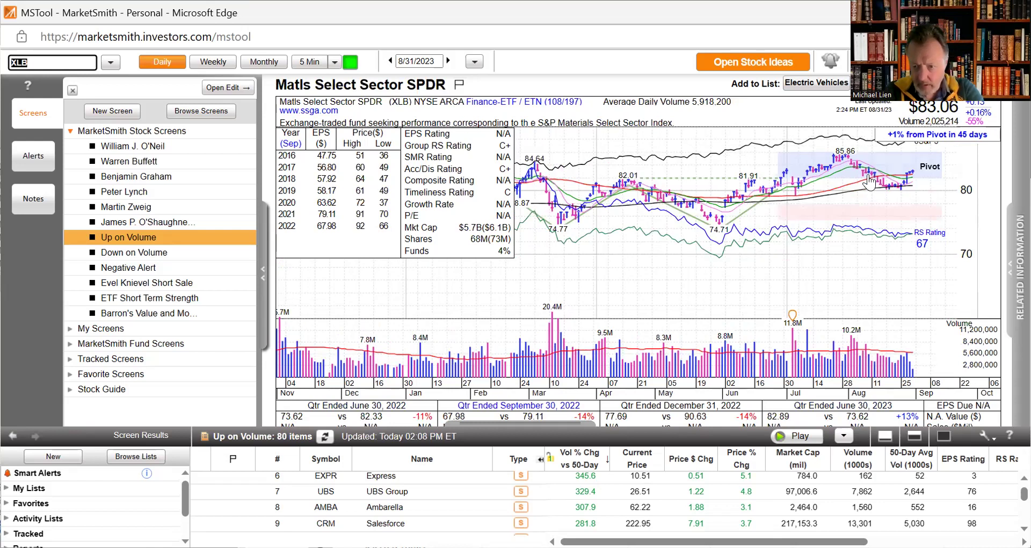
{"action": "mouse_move", "coordinate": [925, 179]}
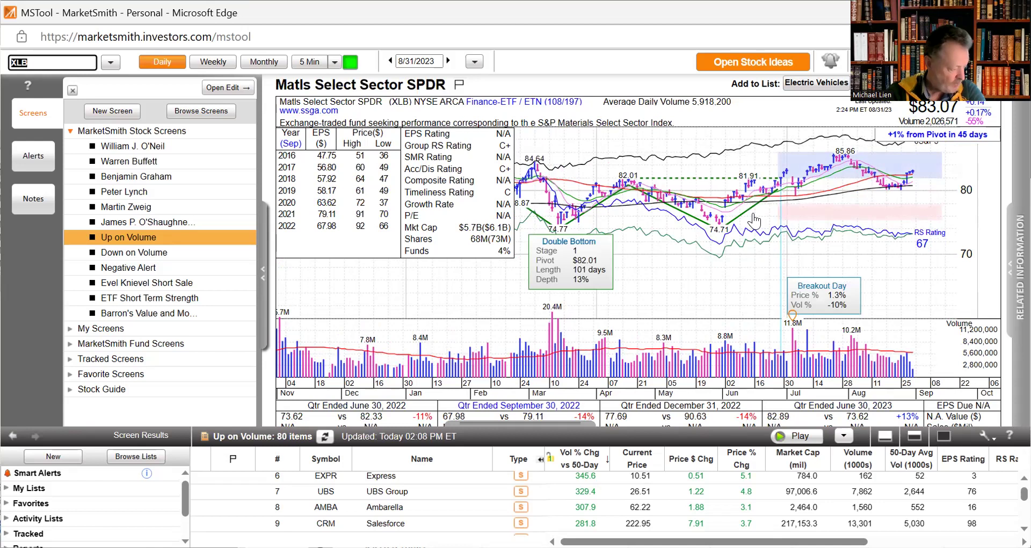
- Load the daily chart for the SPDR S&P Homebuilders ETF (XHB), followed by the bullish US dollar ETF (UUP)
{"action": "type", "text": "X"}
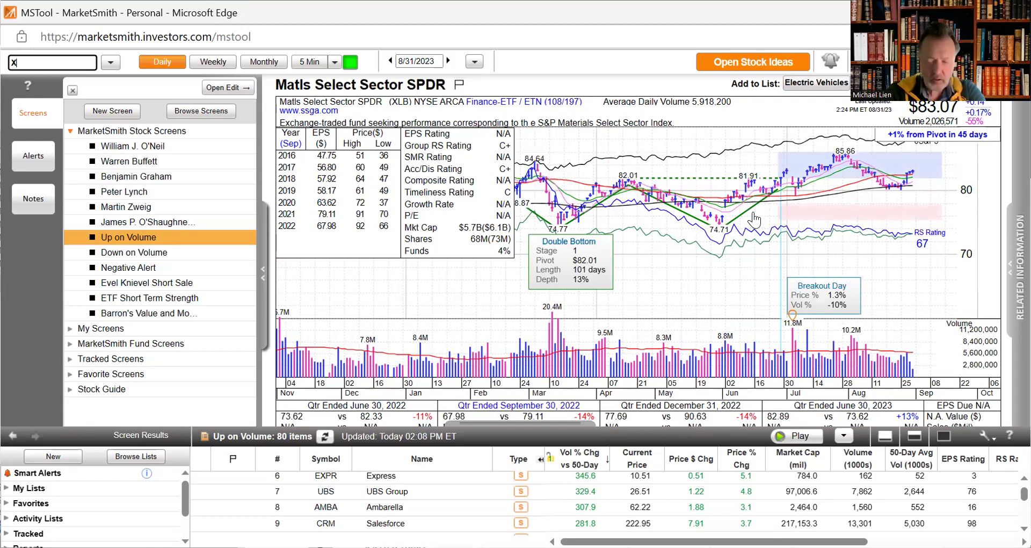
{"action": "type", "text": "HB"}
{"action": "key", "text": "Return"}
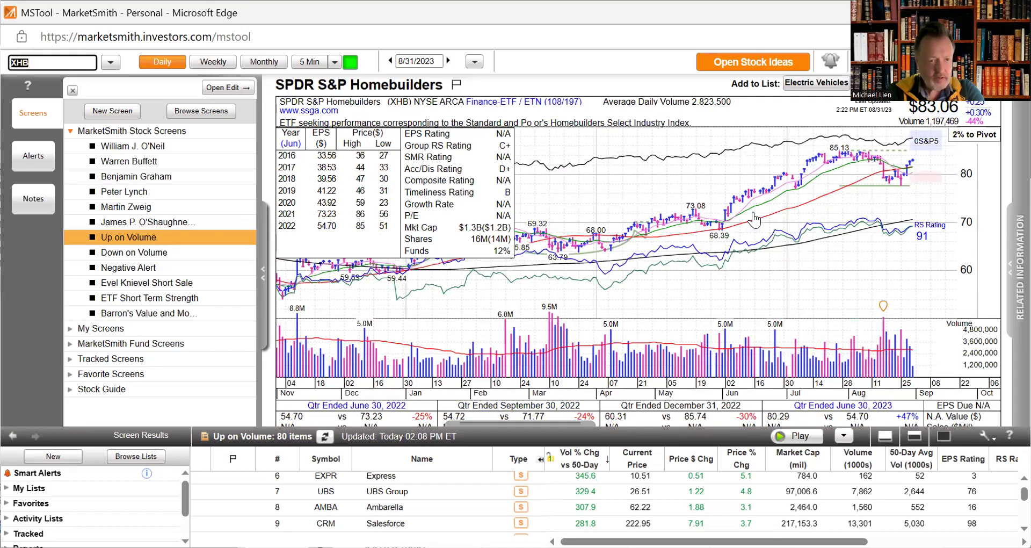
{"action": "type", "text": "U"}
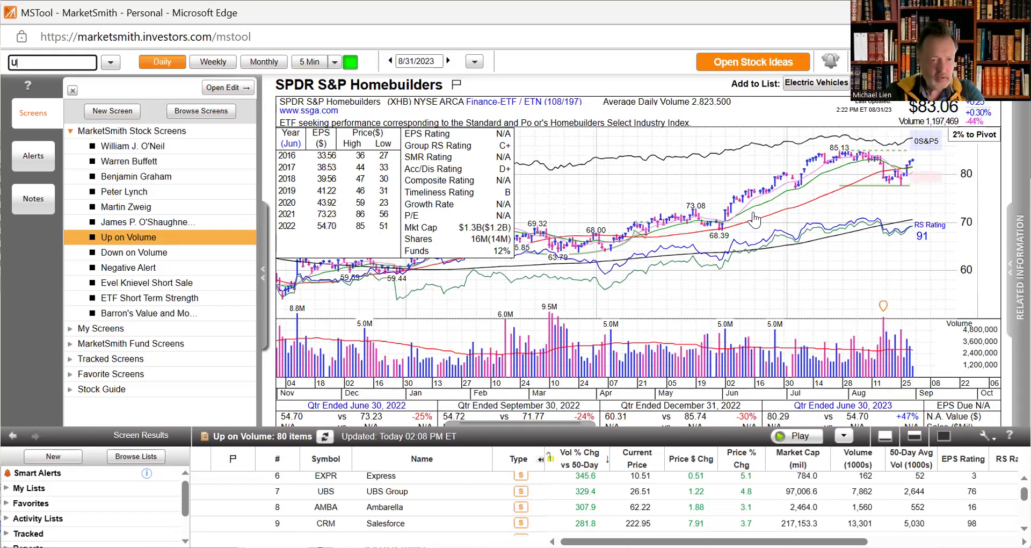
{"action": "type", "text": "UP"}
{"action": "key", "text": "Return"}
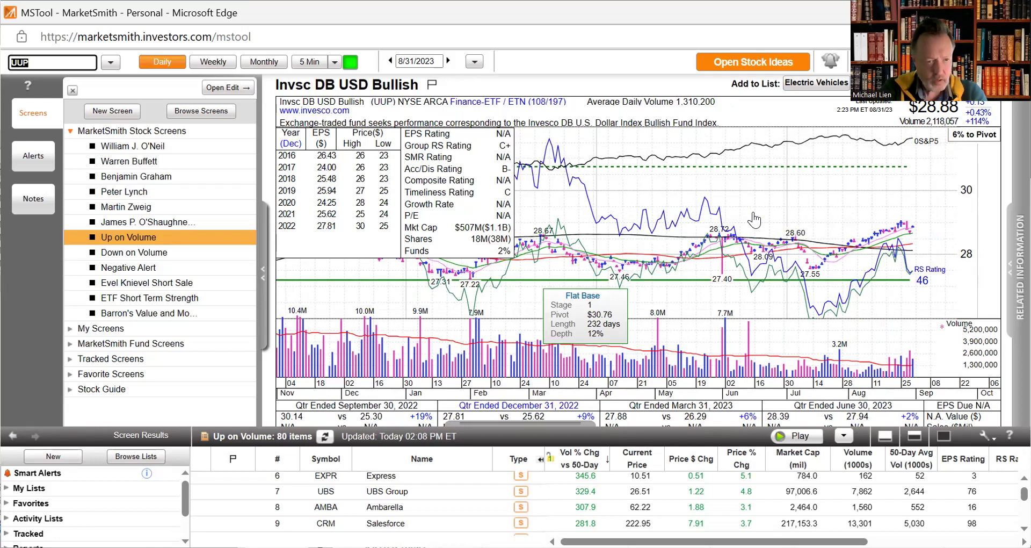
- Bring up the daily chart for SPDR Gold Shares (GLD), followed by the iShares Silver Trust (SLV)
{"action": "type", "text": "GLD"}
{"action": "key", "text": "Return"}
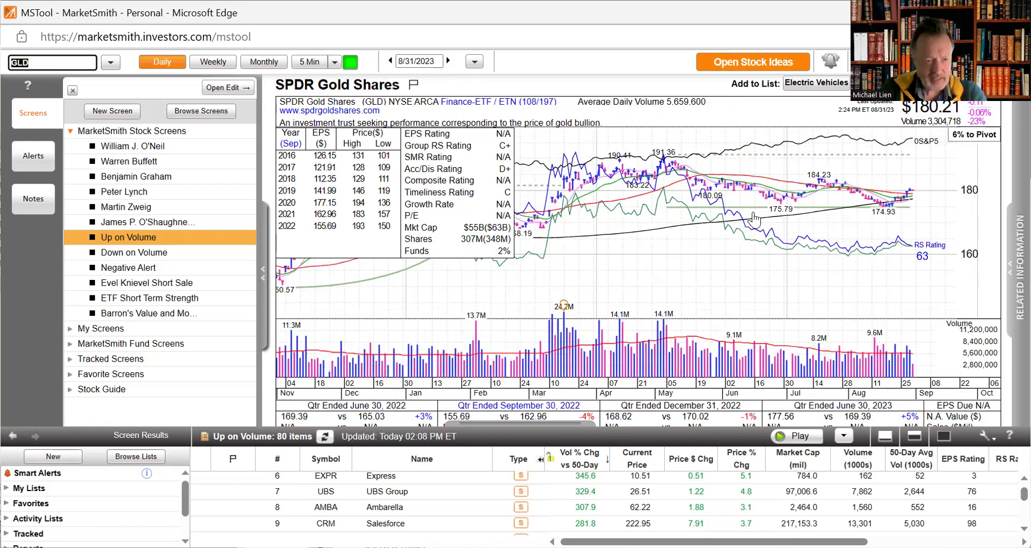
{"action": "type", "text": "SL"}
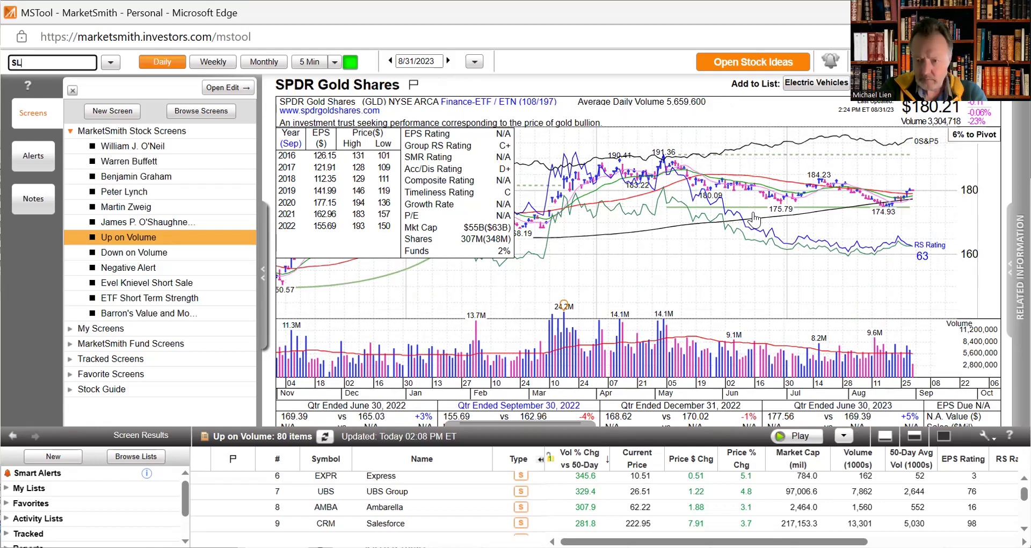
{"action": "type", "text": "V"}
{"action": "key", "text": "Return"}
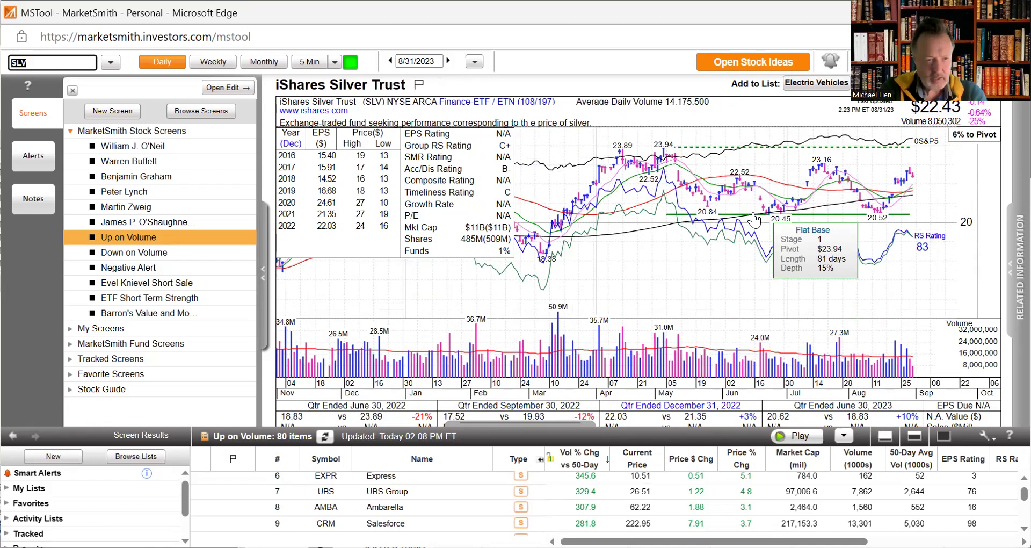
- Load the daily charts of two copper miners in turn, Ero Copper (ERO) and Southern Copper (SCCO)
{"action": "type", "text": "E"}
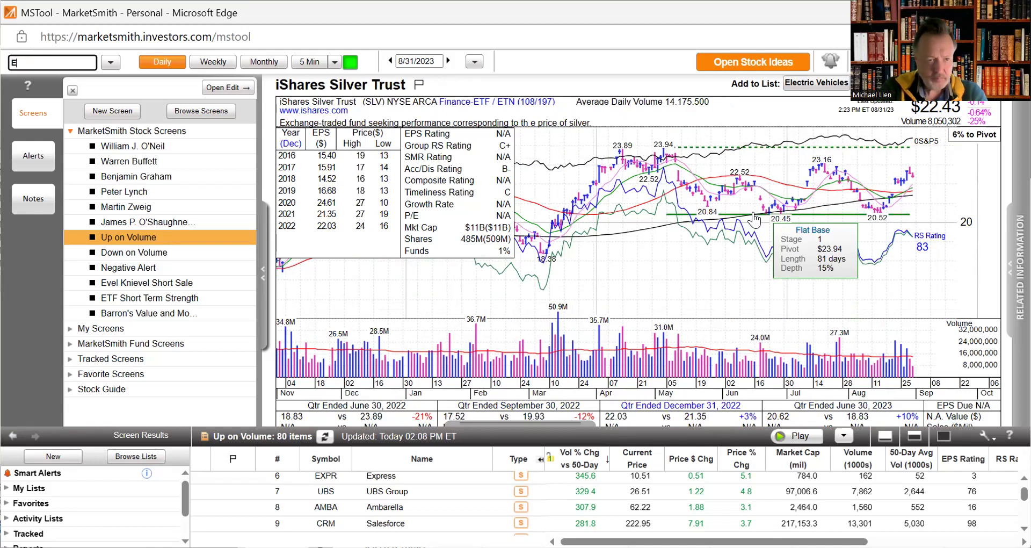
{"action": "type", "text": "RO"}
{"action": "key", "text": "Return"}
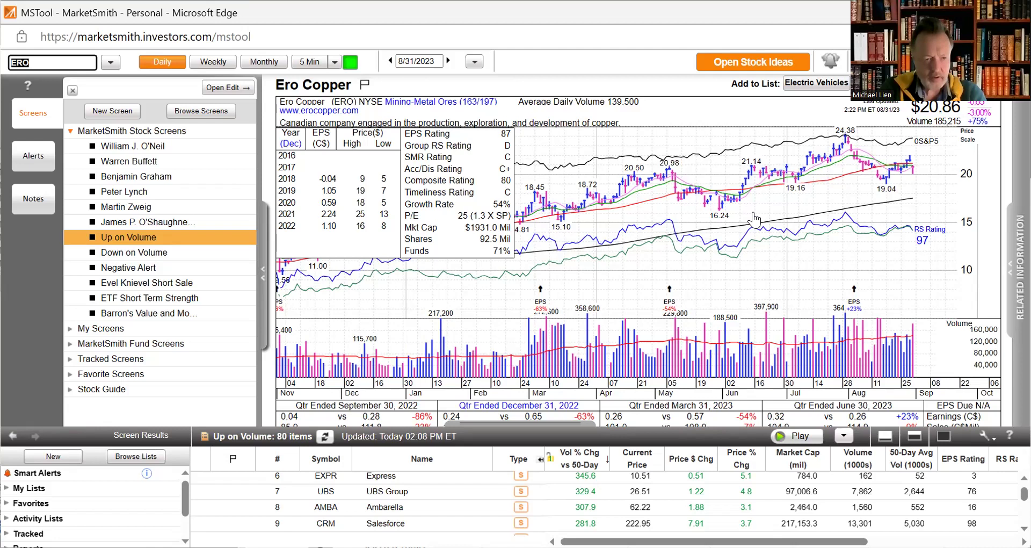
{"action": "type", "text": "S"}
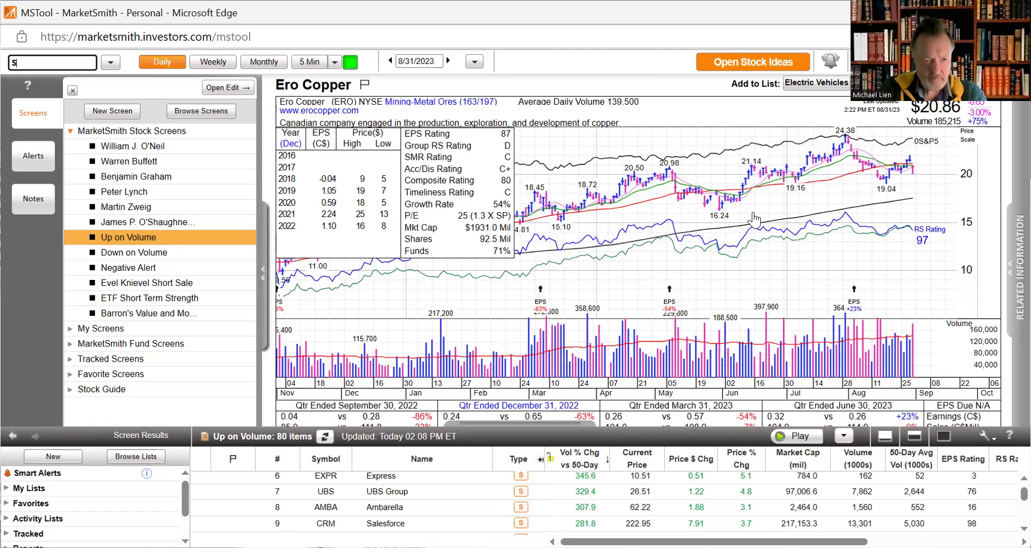
{"action": "type", "text": "CCO"}
{"action": "key", "text": "Return"}
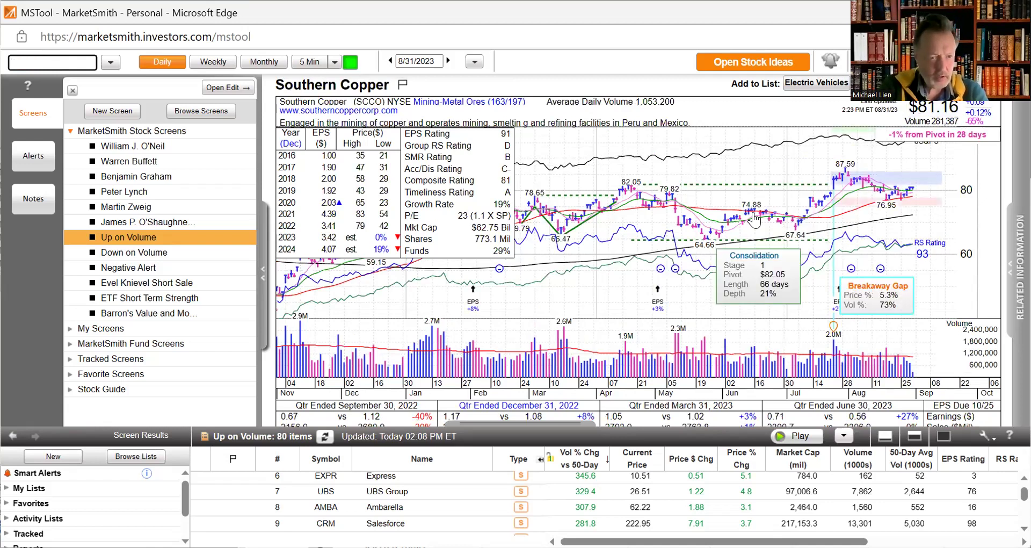
- Bring up the daily chart for the copper and gold miner Freeport-McMoRan (FCX)
{"action": "type", "text": "F"}
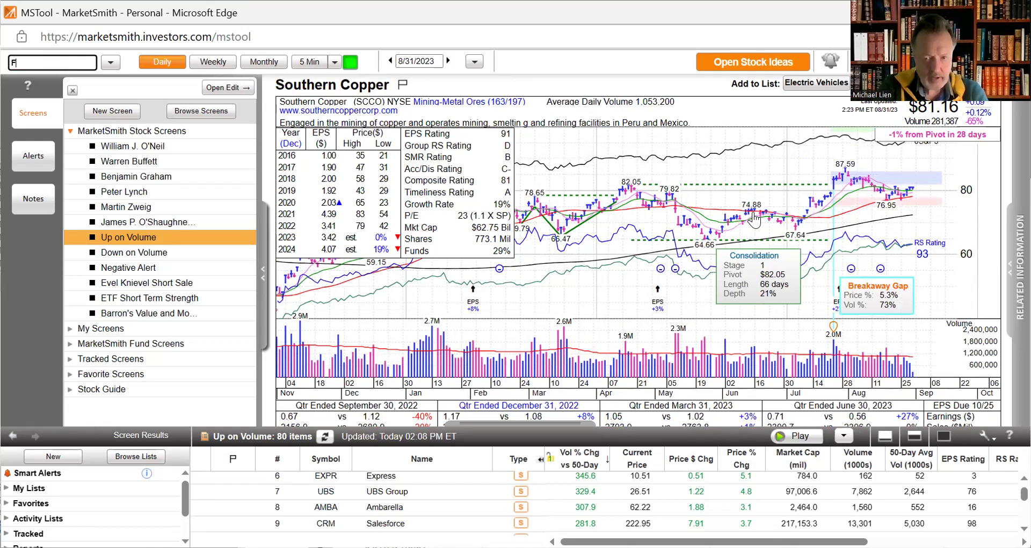
{"action": "type", "text": "CX"}
{"action": "key", "text": "Return"}
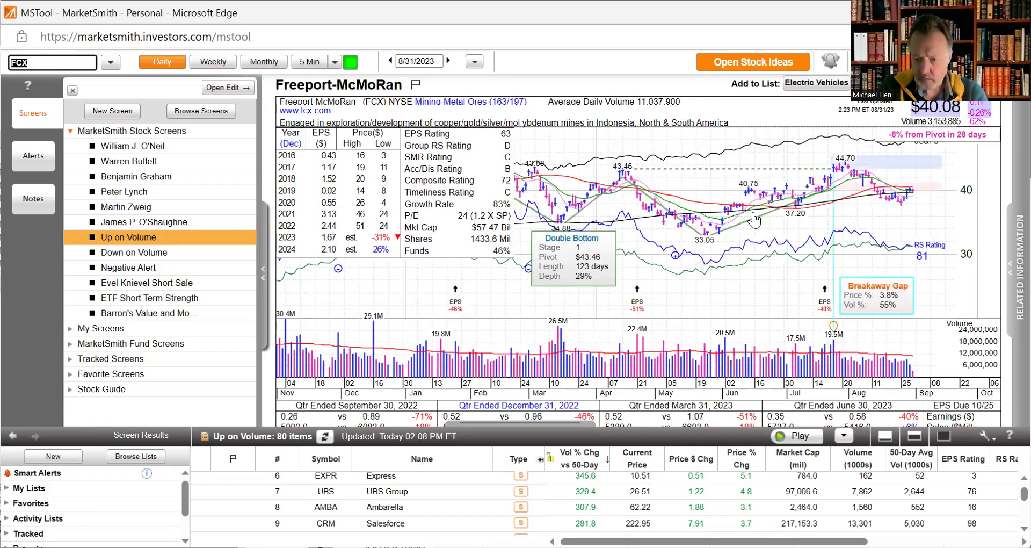
- Load the daily chart of the 10-year Treasury yield index (0TNX), followed by the ProShares UltraShort 20+ Treasury ETF (TBT)
{"action": "type", "text": "0TNX"}
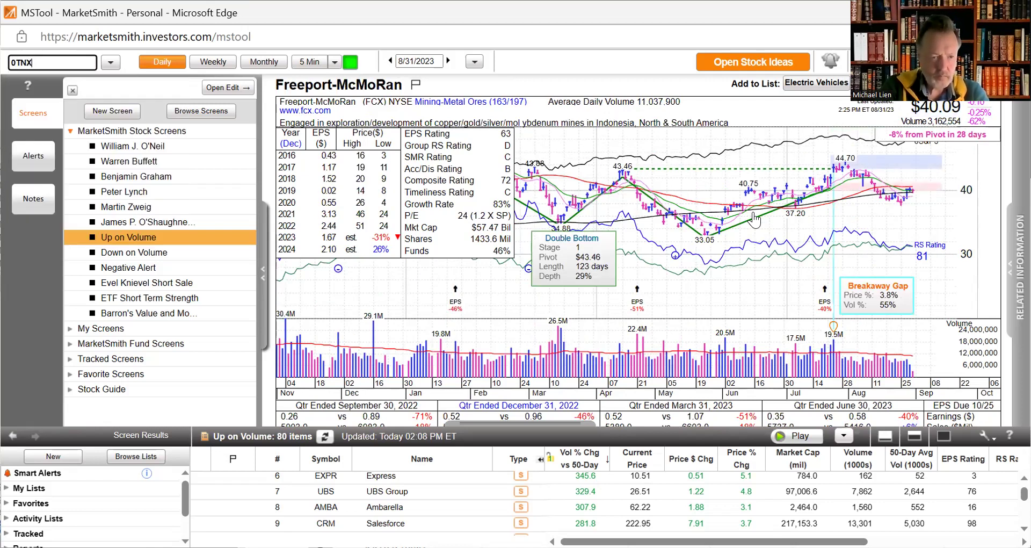
{"action": "key", "text": "Return"}
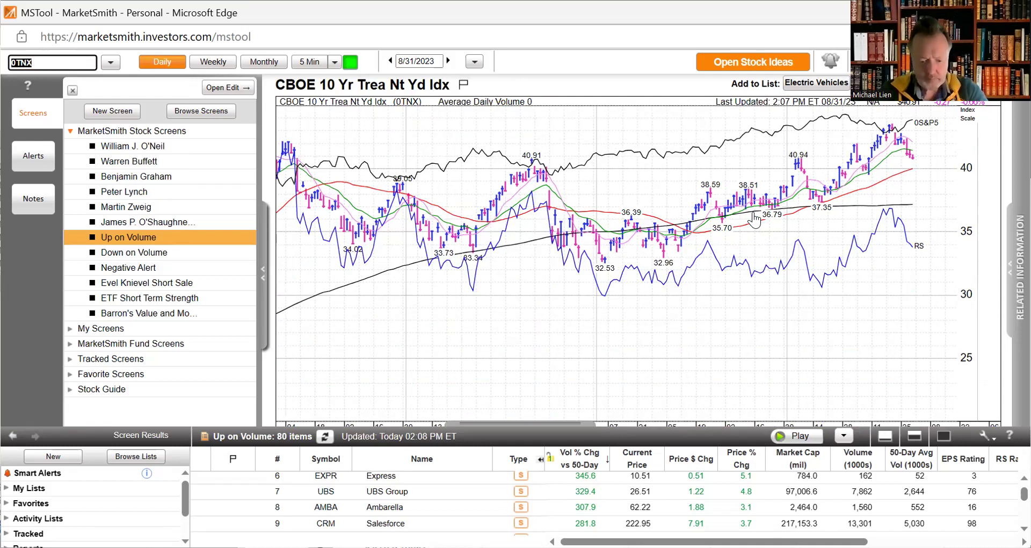
{"action": "type", "text": "T"}
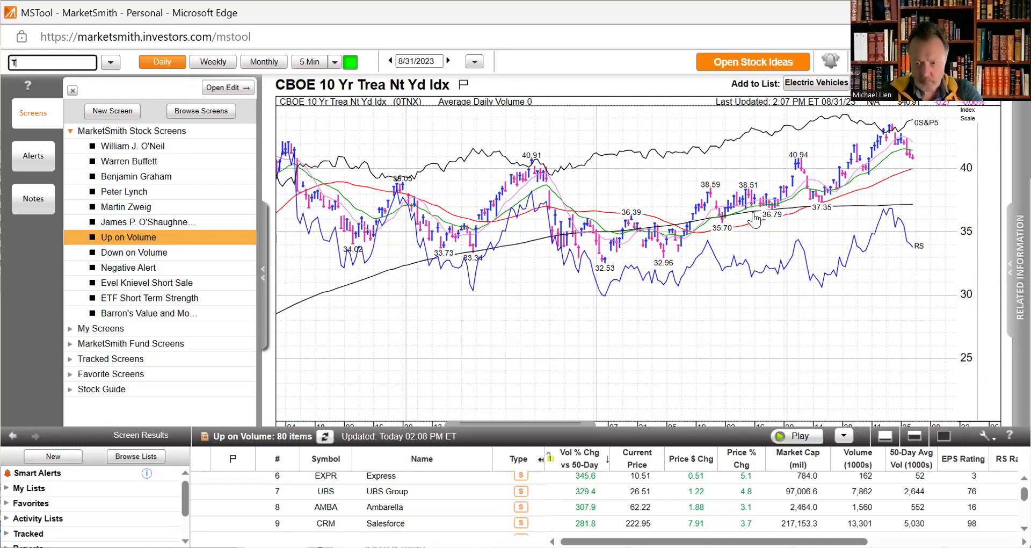
{"action": "type", "text": "BT"}
{"action": "key", "text": "Return"}
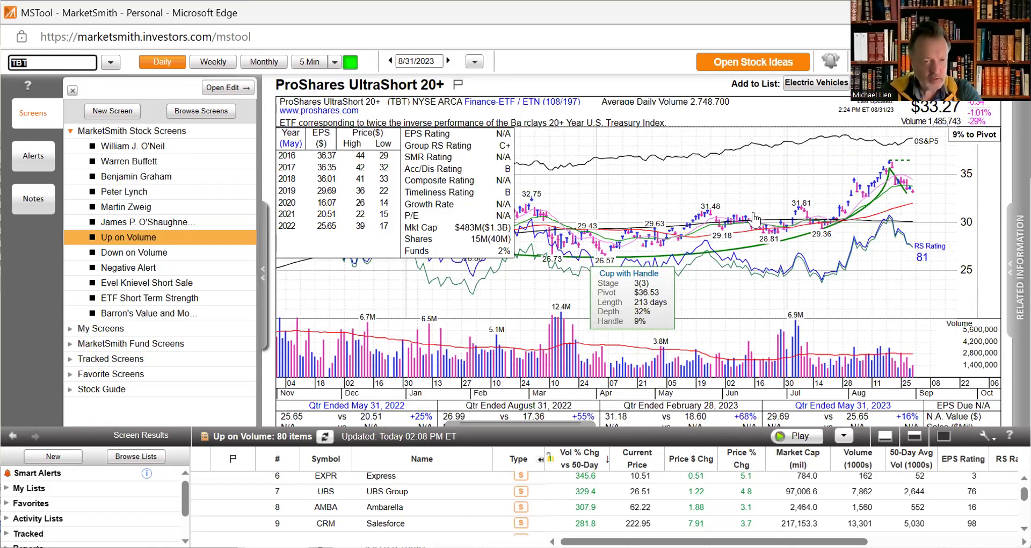
- Bring up the daily chart for the CBOE Volatility Index (0VIX), followed by the SPDR S&P 500 ETF (SPY)
{"action": "type", "text": "0"}
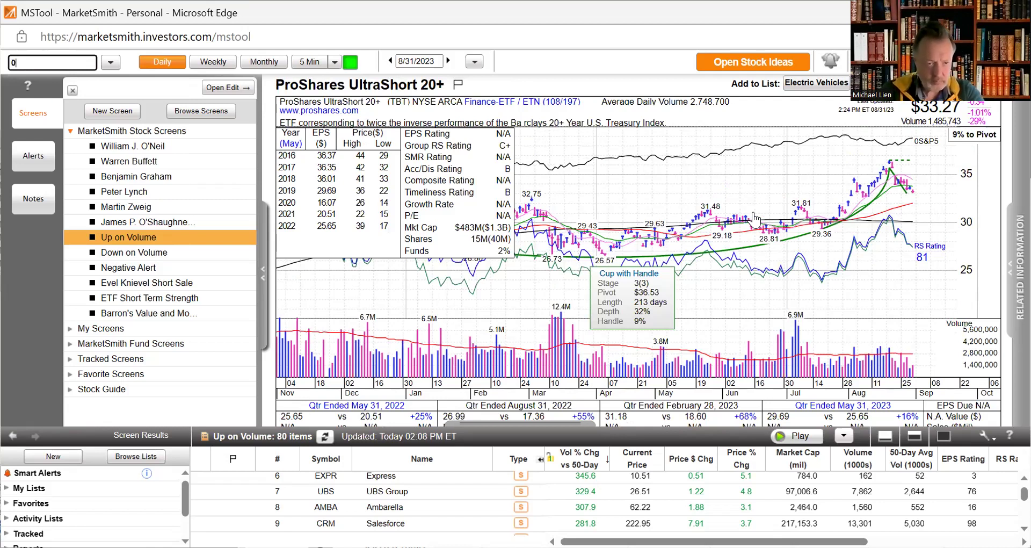
{"action": "type", "text": "VIX"}
{"action": "key", "text": "Return"}
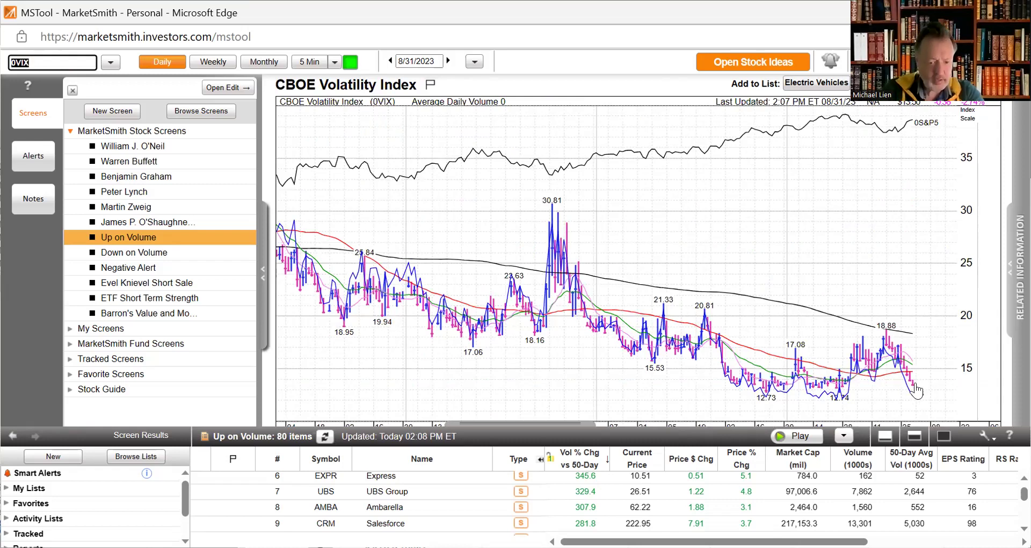
{"action": "type", "text": "SPY"}
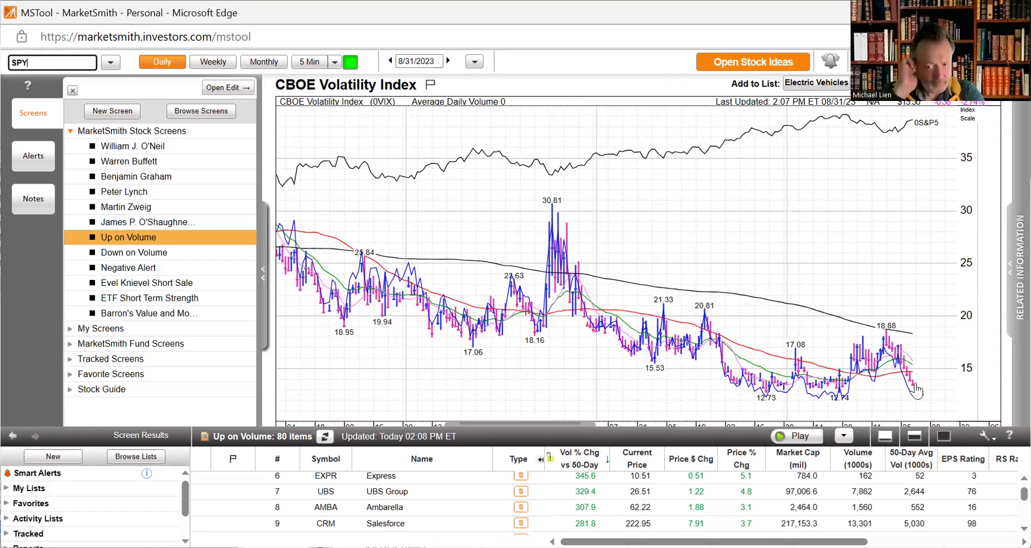
{"action": "key", "text": "Return"}
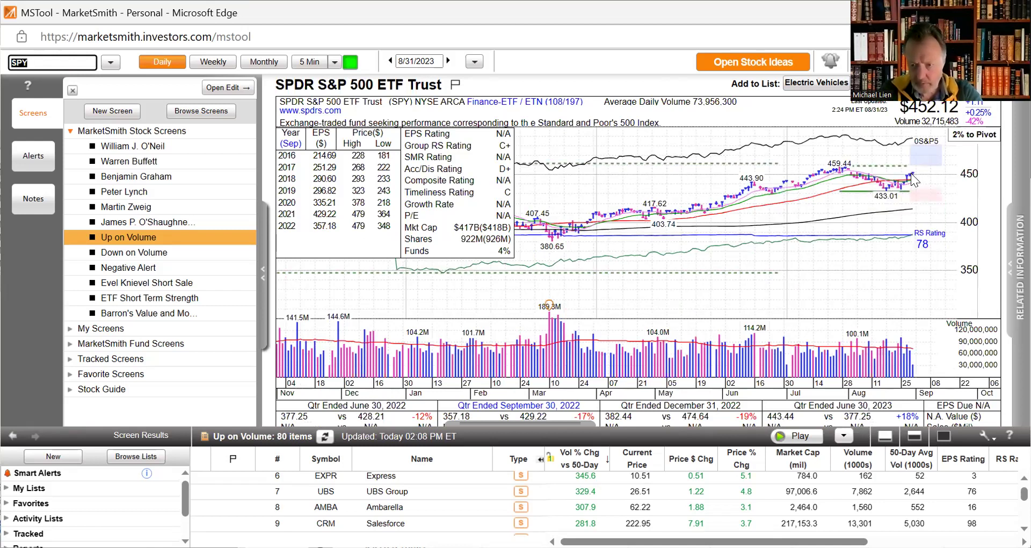
{"action": "mouse_move", "coordinate": [902, 192]}
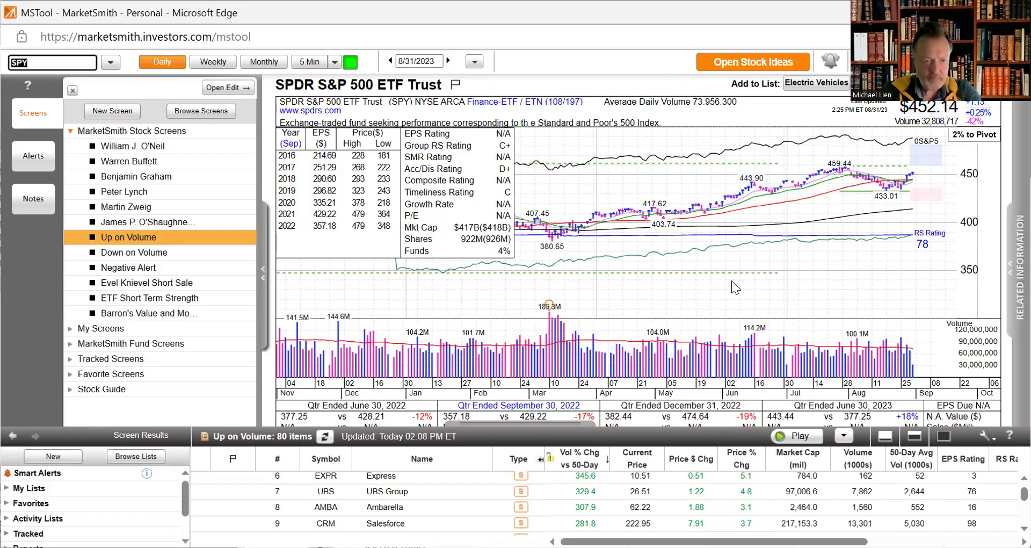
- Load the daily chart for the Nasdaq-100 ETF, Invesco QQQ Trust (QQQ), and examine its latest base pattern
{"action": "type", "text": "Q"}
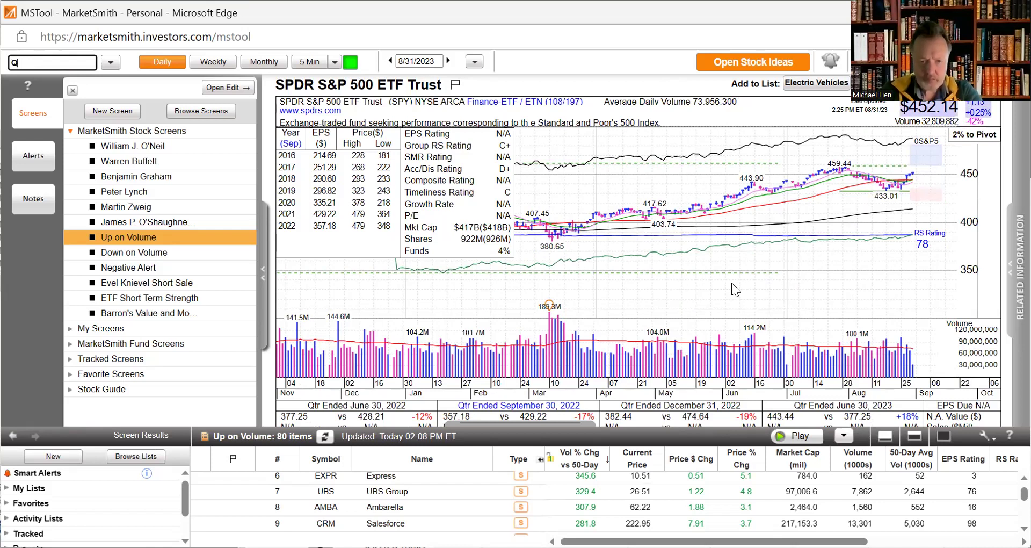
{"action": "type", "text": "QQ"}
{"action": "key", "text": "Return"}
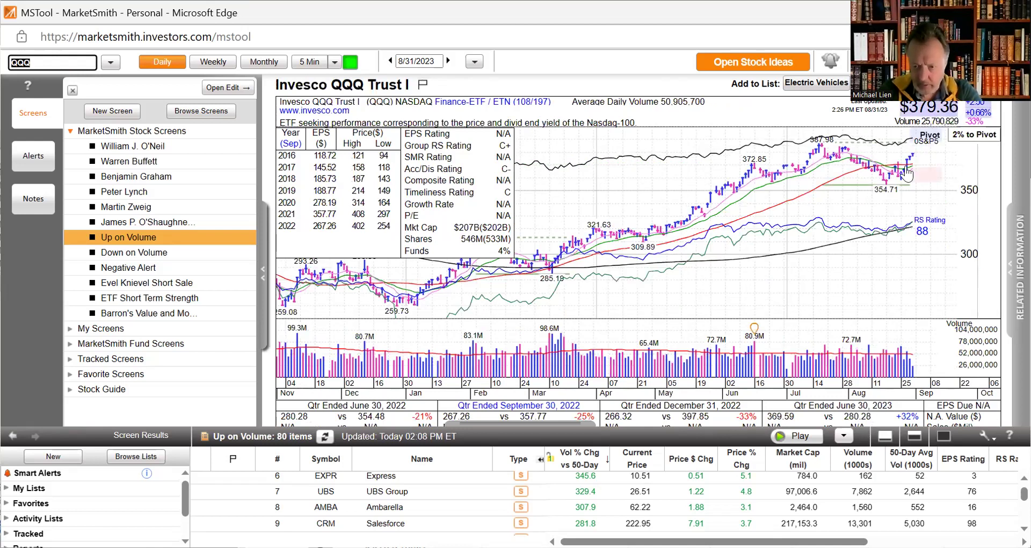
{"action": "mouse_move", "coordinate": [906, 173]}
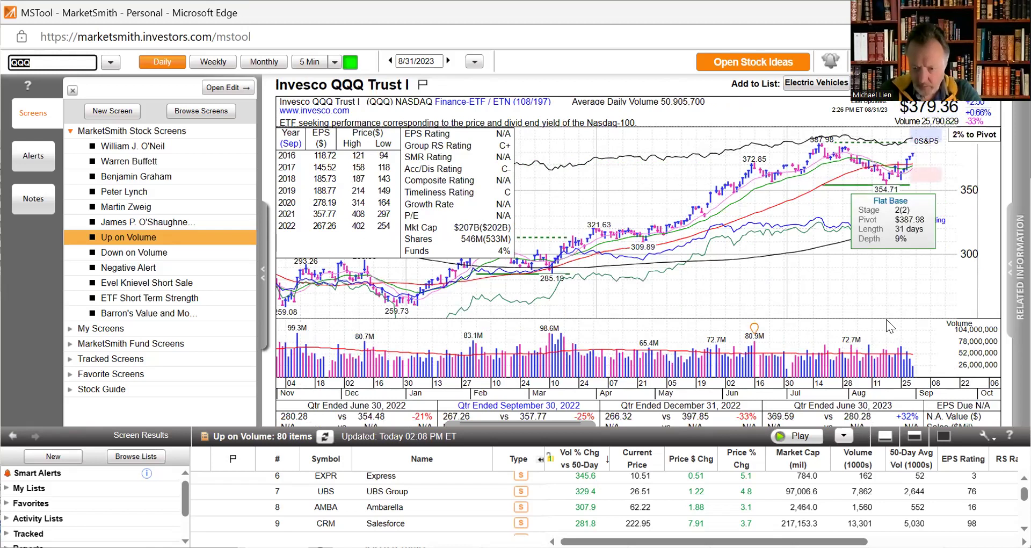
- Inspect the price and volume details of QQQ's late-August trading days, including 08/25, 08/29 and 08/21/2023
{"action": "mouse_move", "coordinate": [901, 354]}
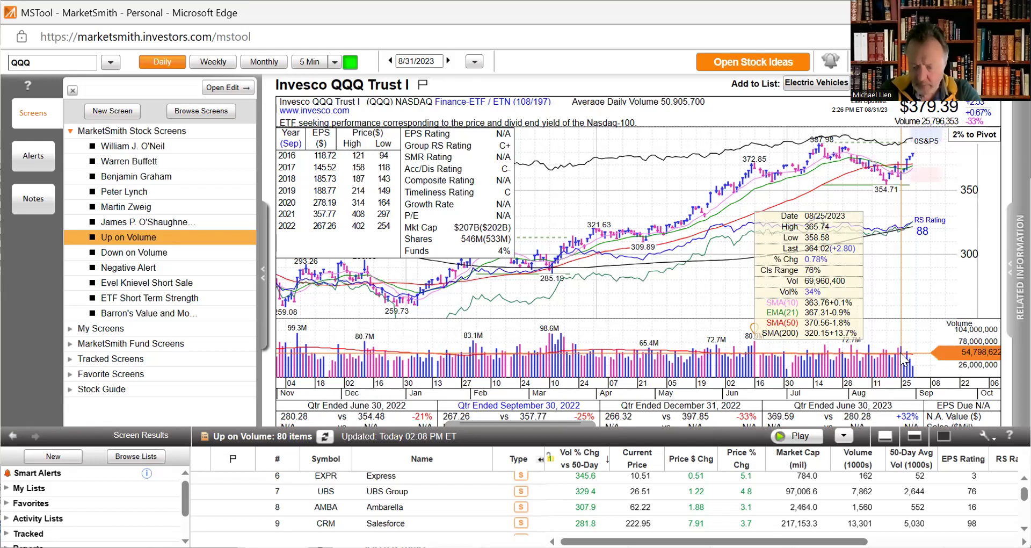
{"action": "left_click", "coordinate": [903, 357]}
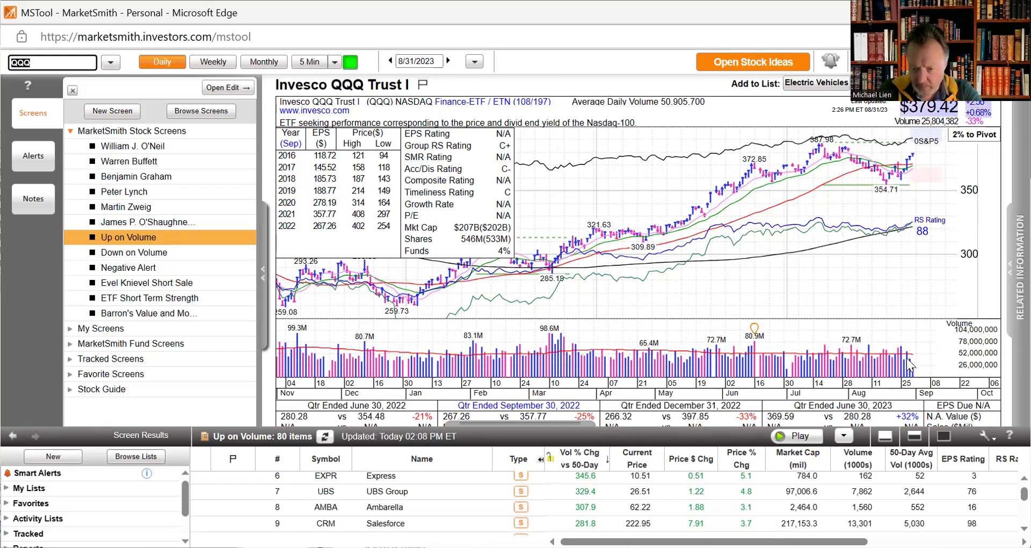
{"action": "left_click", "coordinate": [904, 357]}
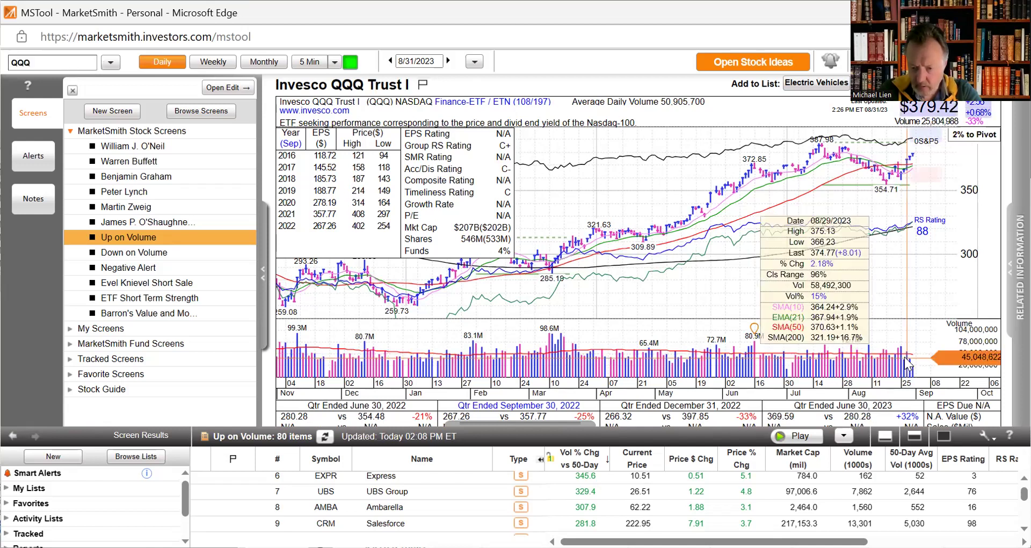
{"action": "left_click", "coordinate": [886, 359]}
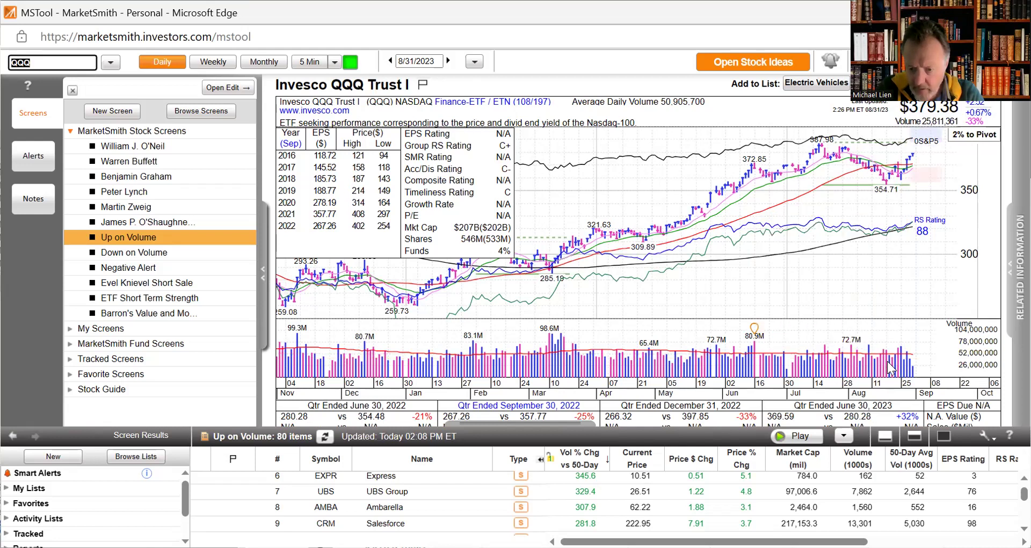
{"action": "left_click", "coordinate": [887, 361]}
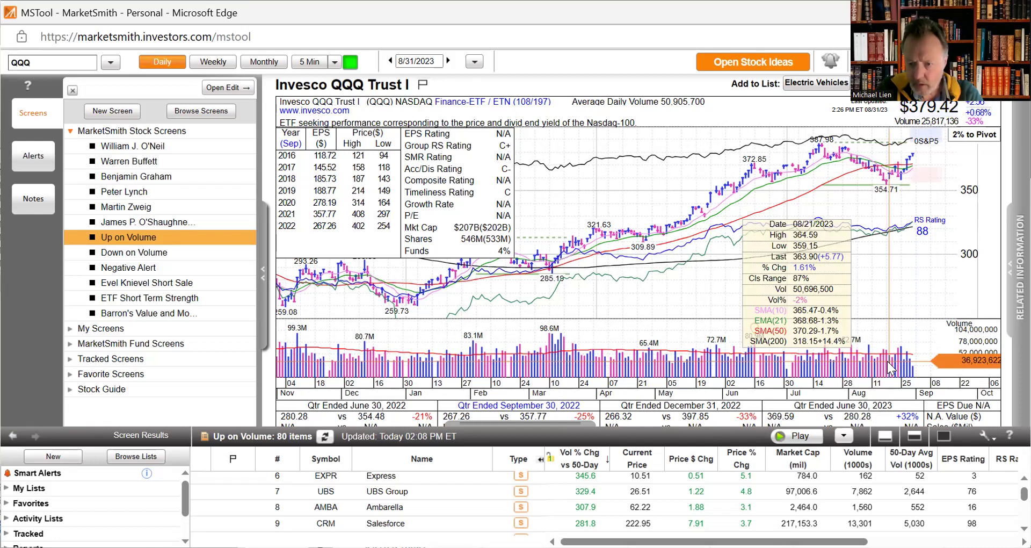
{"action": "left_click", "coordinate": [887, 361]}
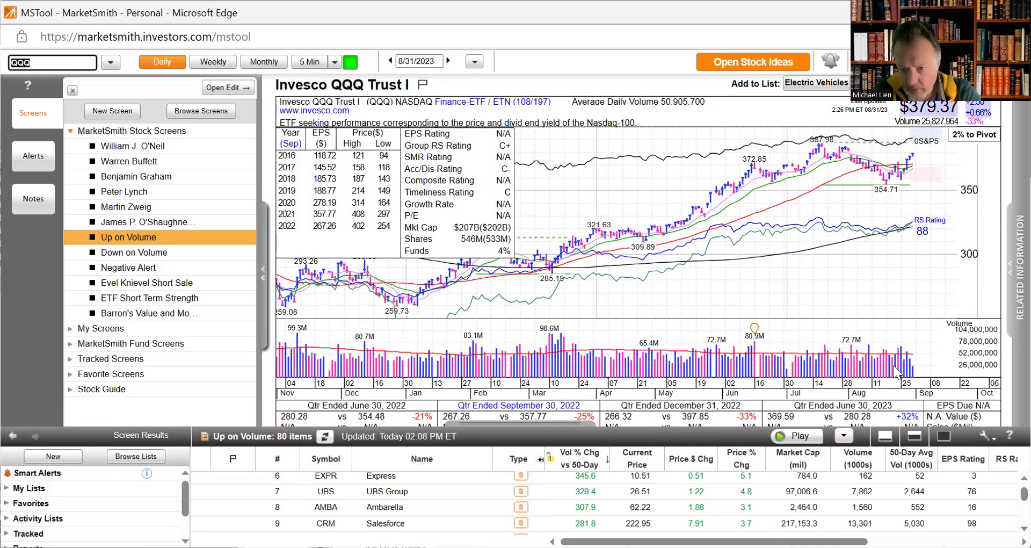
{"action": "mouse_move", "coordinate": [893, 365]}
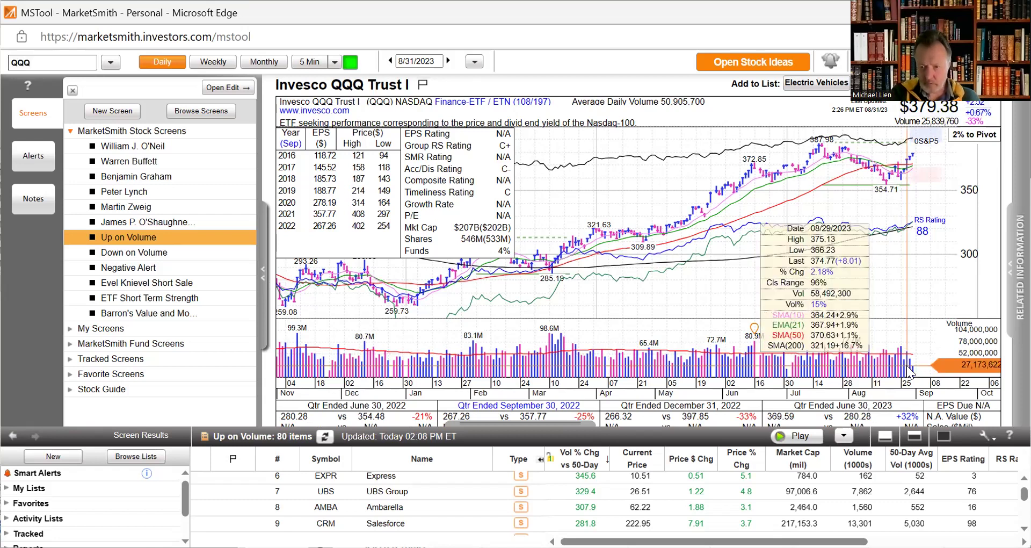
- Bring up the daily chart for the small-cap iShares Russell 2000 ETF (IWM)
{"action": "key", "text": "Tab"}
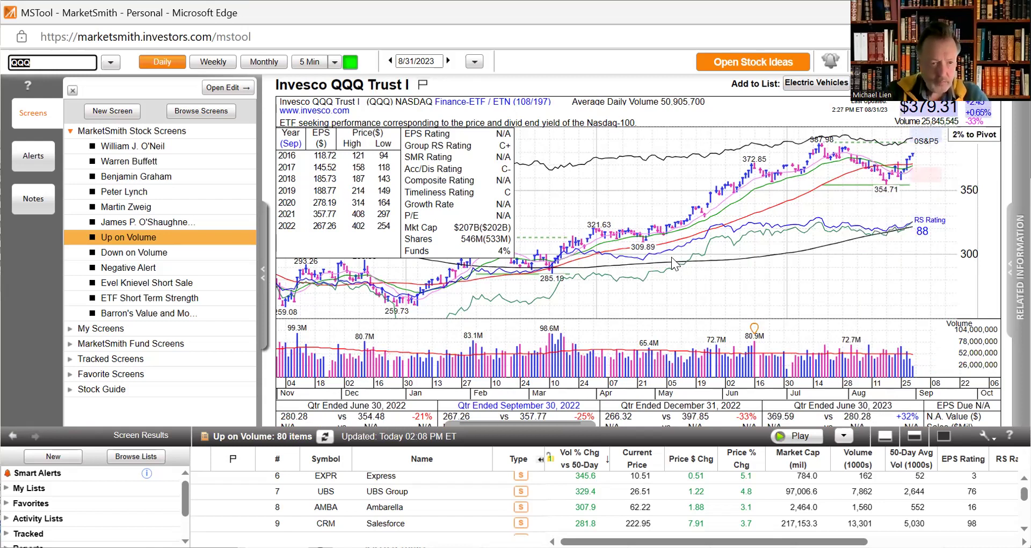
{"action": "type", "text": "Q"}
{"action": "key", "text": "BackSpace"}
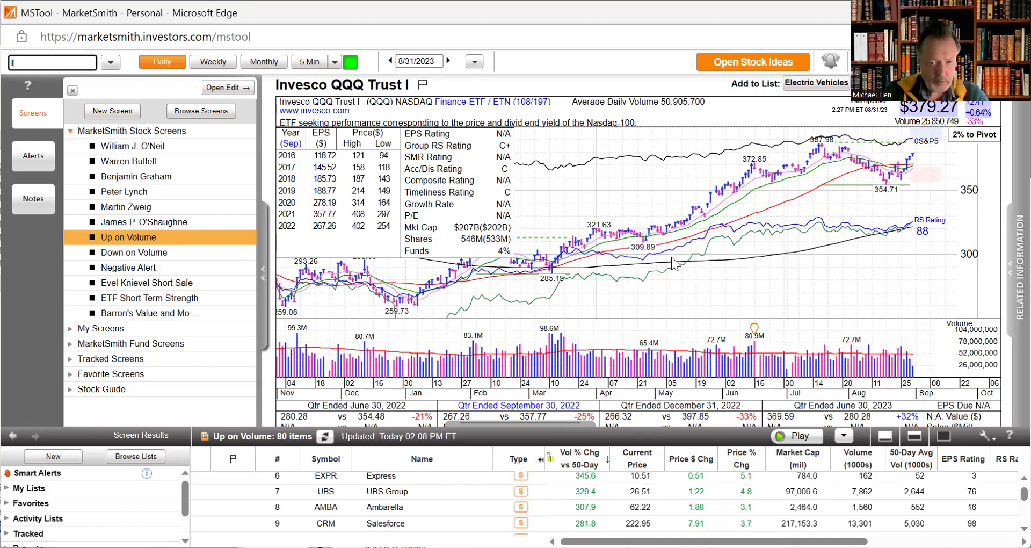
{"action": "type", "text": "IWM"}
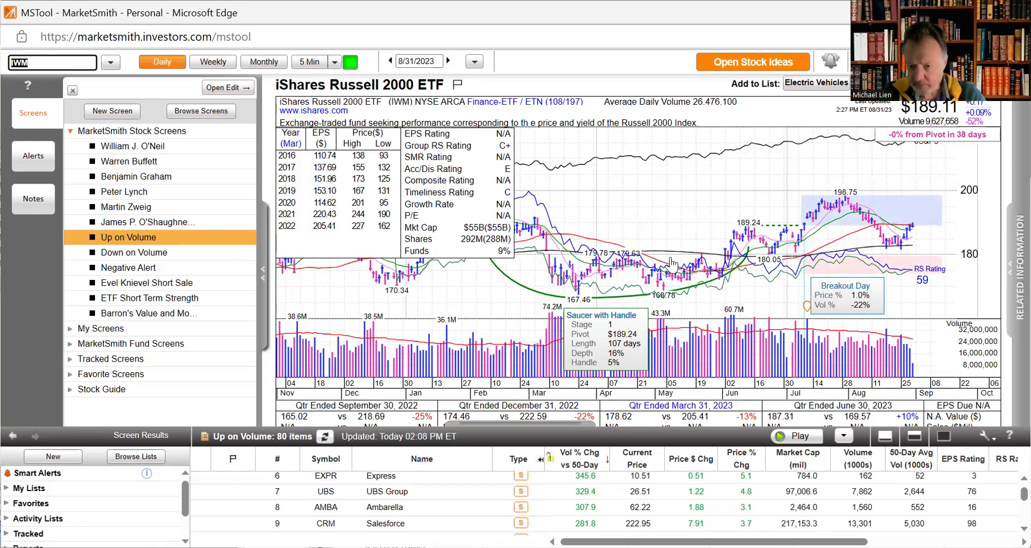
- Bring up the daily chart for the Dow Jones Industrial Average ETF, SPDR DJIA ETF Tr (DIA)
{"action": "type", "text": "DI"}
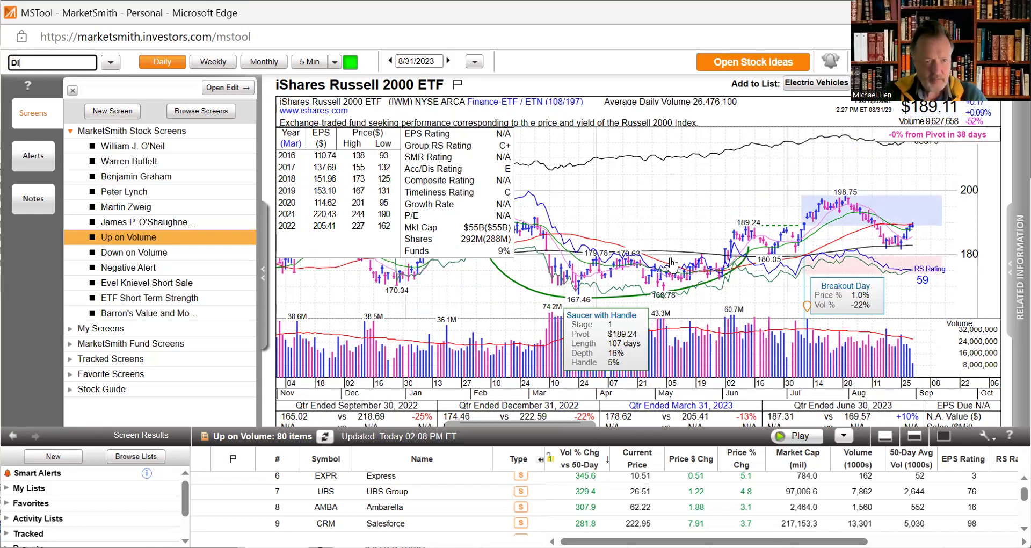
{"action": "type", "text": "A"}
{"action": "key", "text": "Return"}
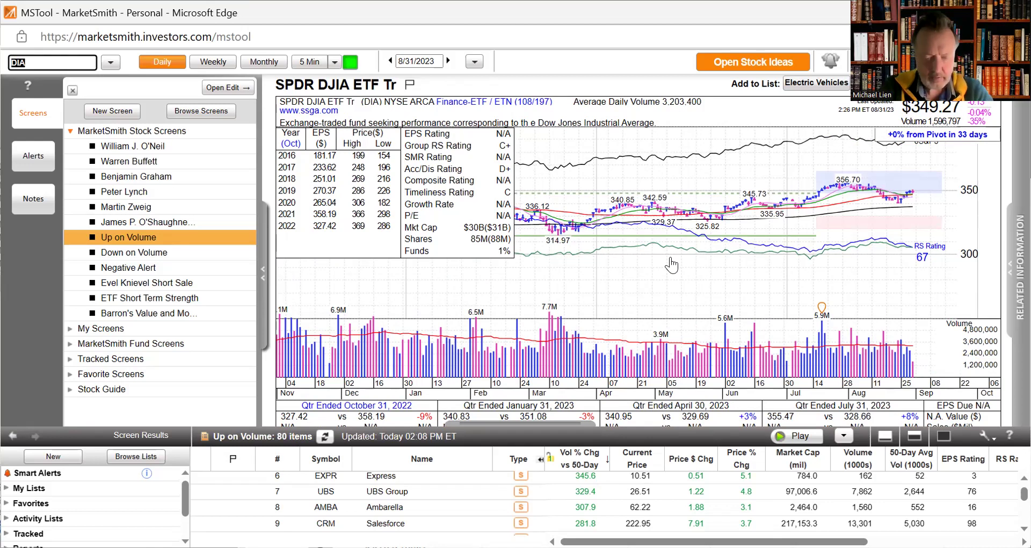
- Load the daily chart for Belite Bio ADR (BLTE) and inspect the price and volume details of its late-August trading days
{"action": "type", "text": "B"}
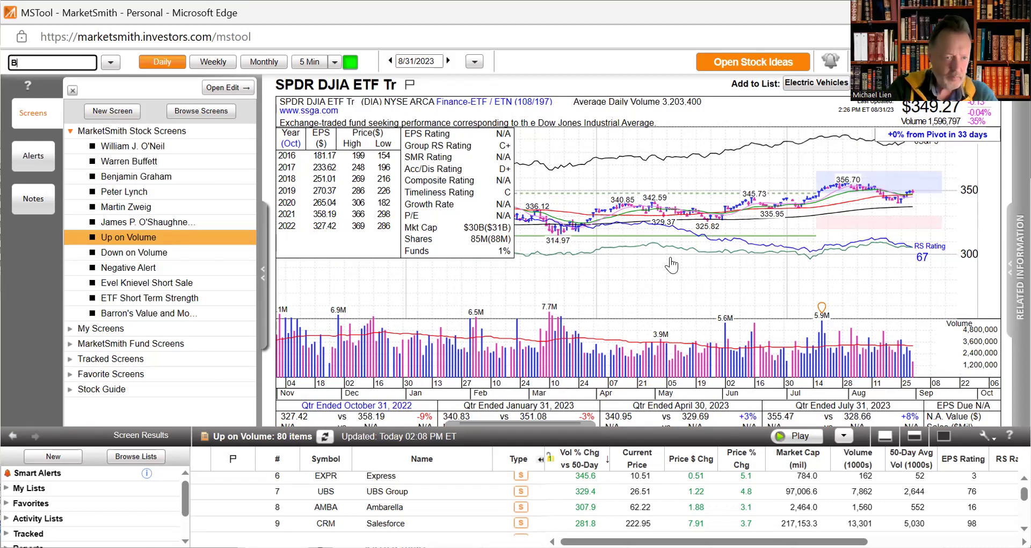
{"action": "type", "text": "LTE"}
{"action": "key", "text": "Return"}
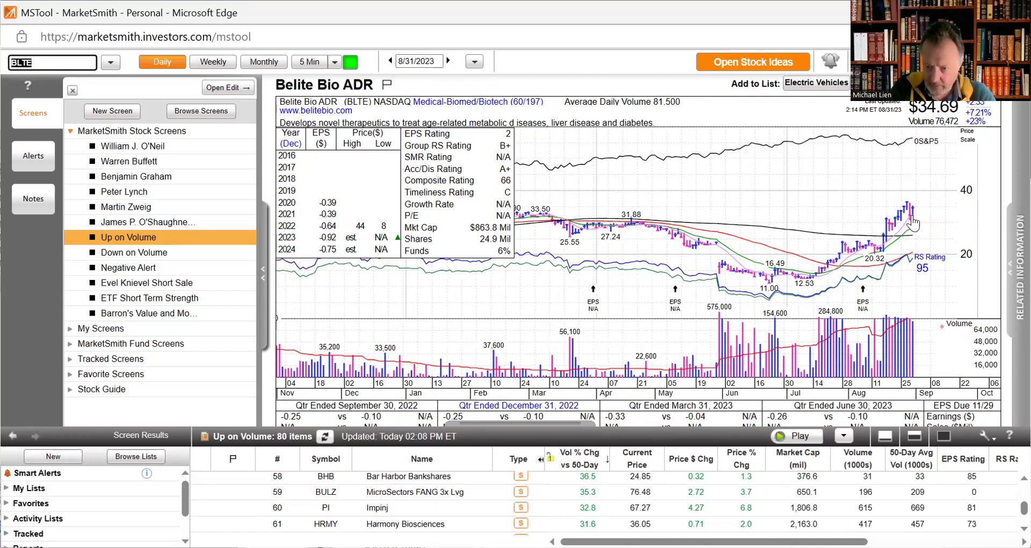
{"action": "left_click", "coordinate": [913, 221]}
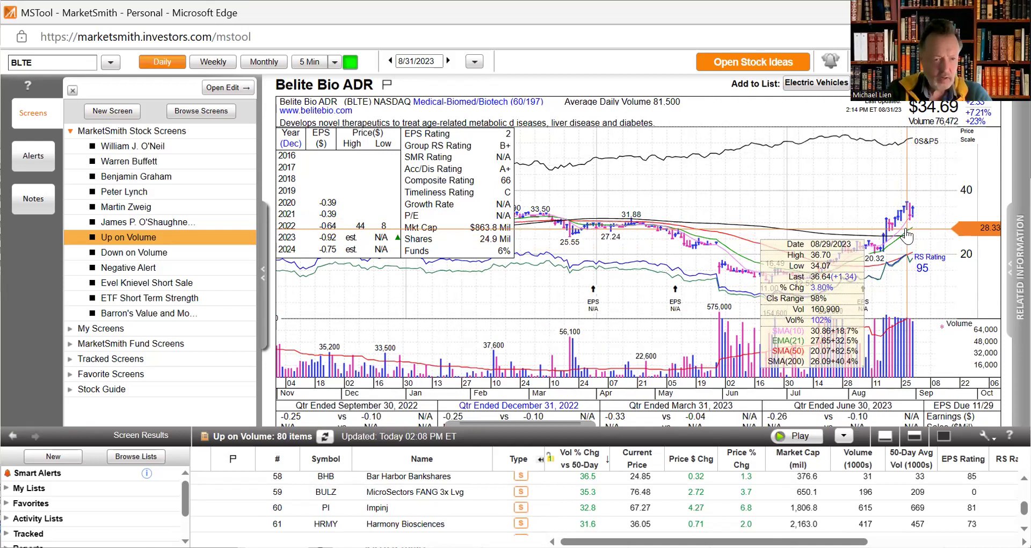
- Load the Greenwich LifeSciences (GLSI) daily chart and draw a horizontal line just above its 8.70 low, extending past the latest price bar
{"action": "left_click", "coordinate": [56, 65]}
{"action": "key", "text": "BackSpace"}
{"action": "key", "text": "BackSpace"}
{"action": "key", "text": "BackSpace"}
{"action": "key", "text": "BackSpace"}
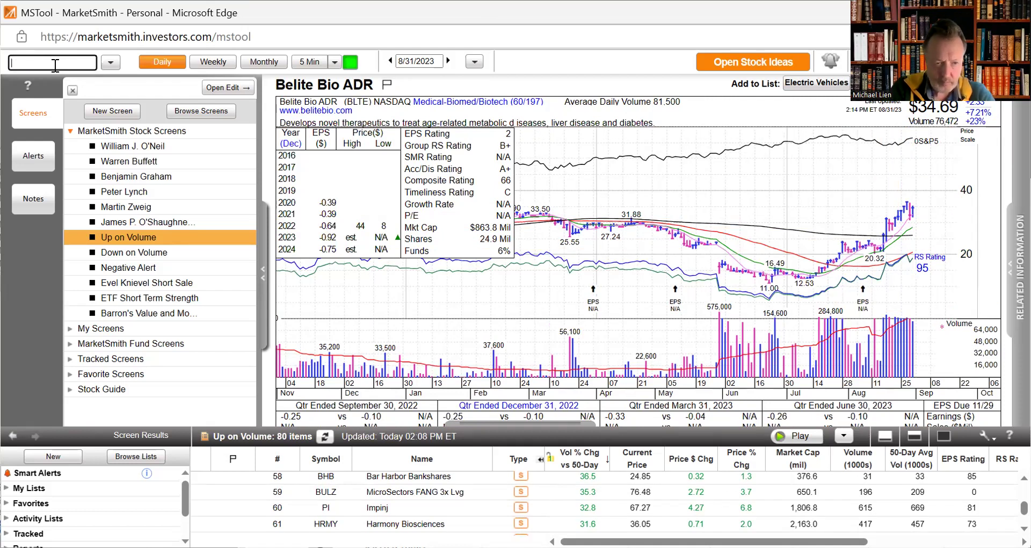
{"action": "type", "text": "G"}
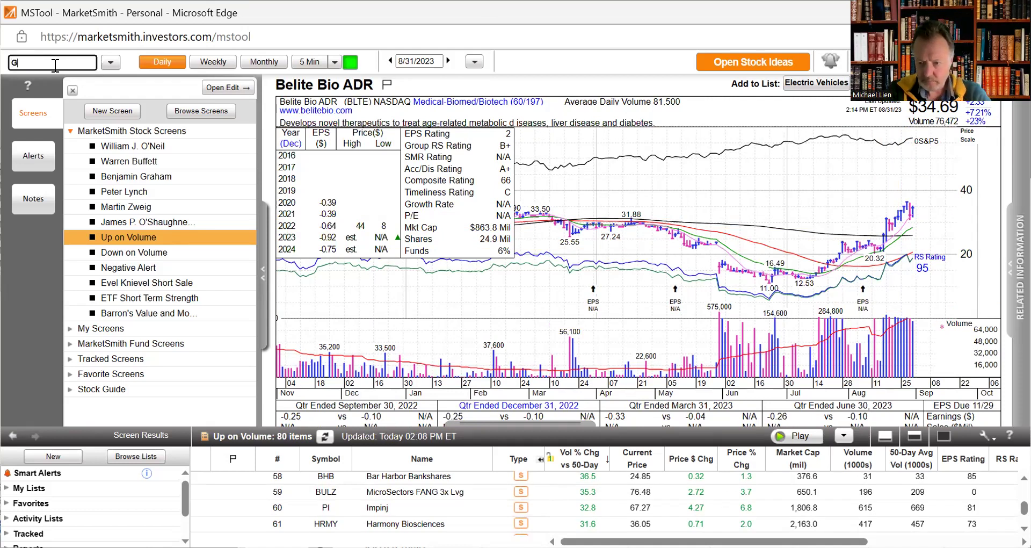
{"action": "type", "text": "LSI"}
{"action": "key", "text": "Return"}
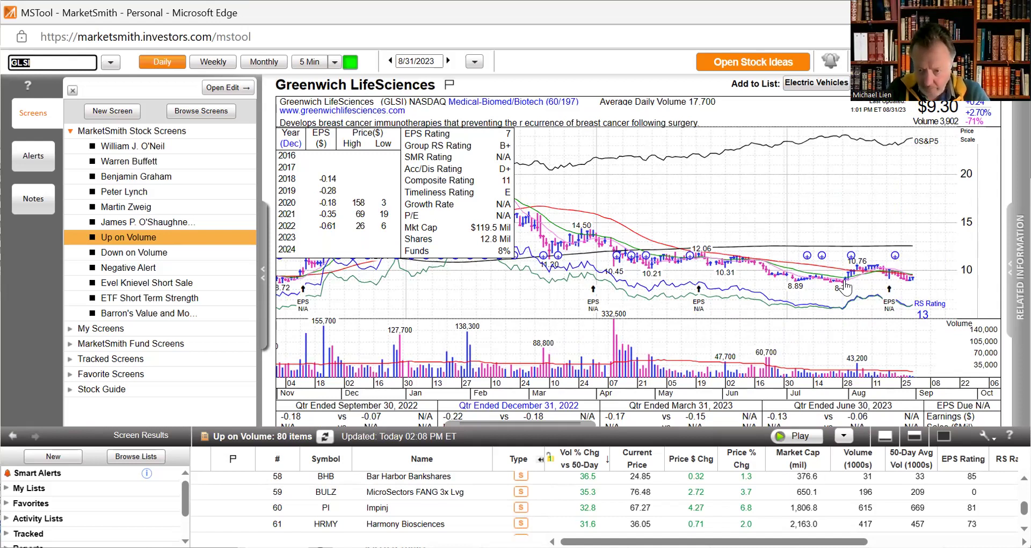
{"action": "left_click_drag", "start_coordinate": [846, 279], "coordinate": [978, 279]}
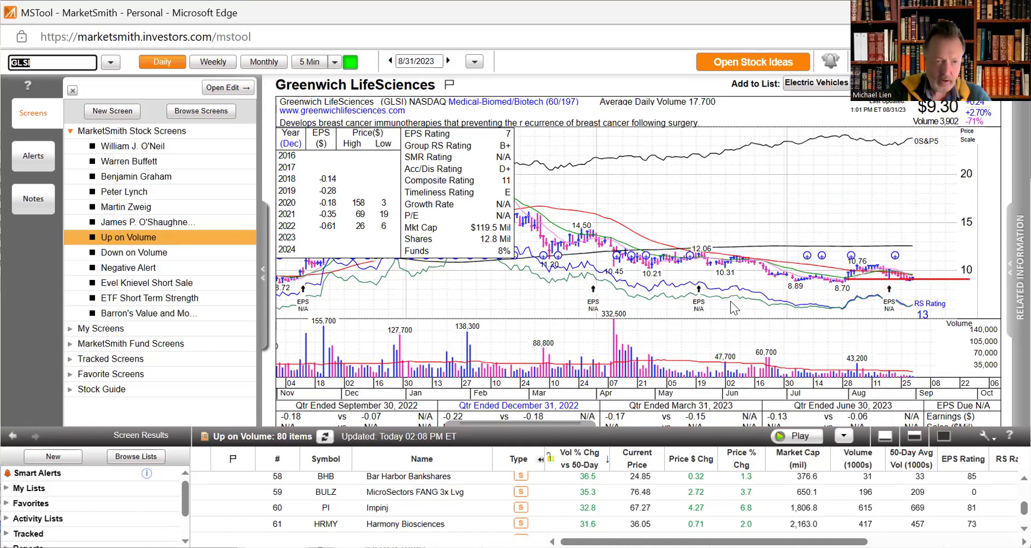
- Load the daily chart for Disc Medicine (IRON) and examine its latest base and most recent price bars
{"action": "key", "text": "BackSpace"}
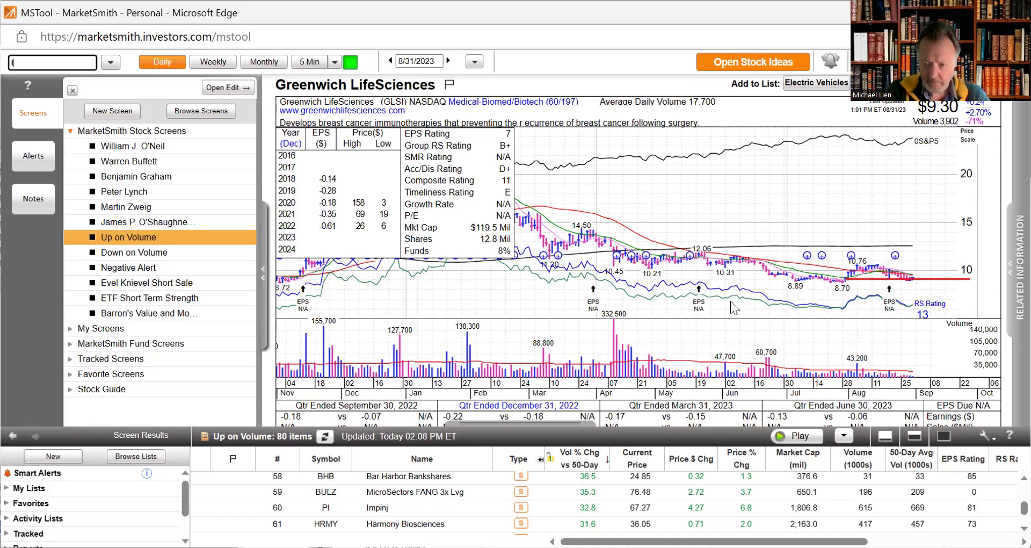
{"action": "type", "text": "IRON"}
{"action": "key", "text": "Return"}
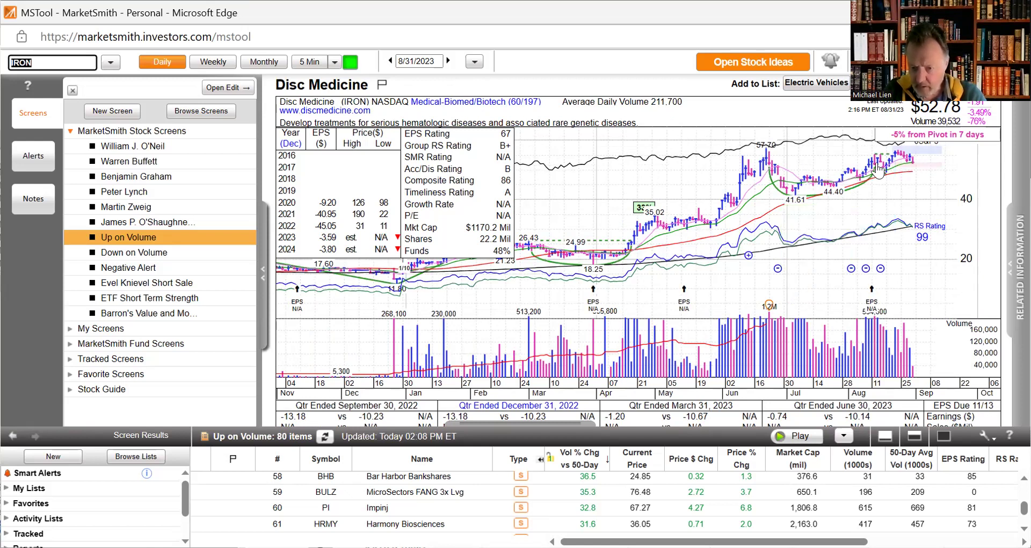
{"action": "mouse_move", "coordinate": [885, 173]}
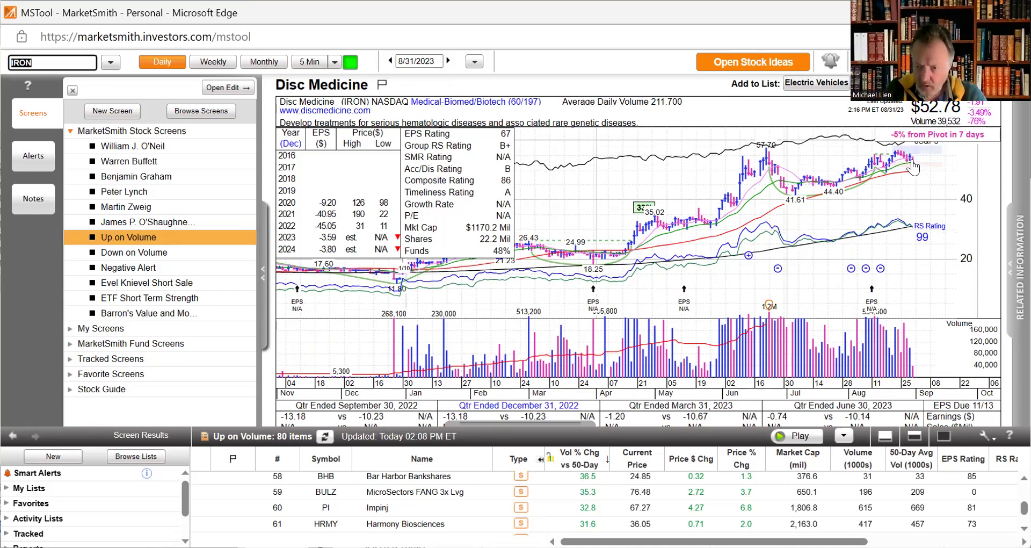
{"action": "mouse_move", "coordinate": [920, 162]}
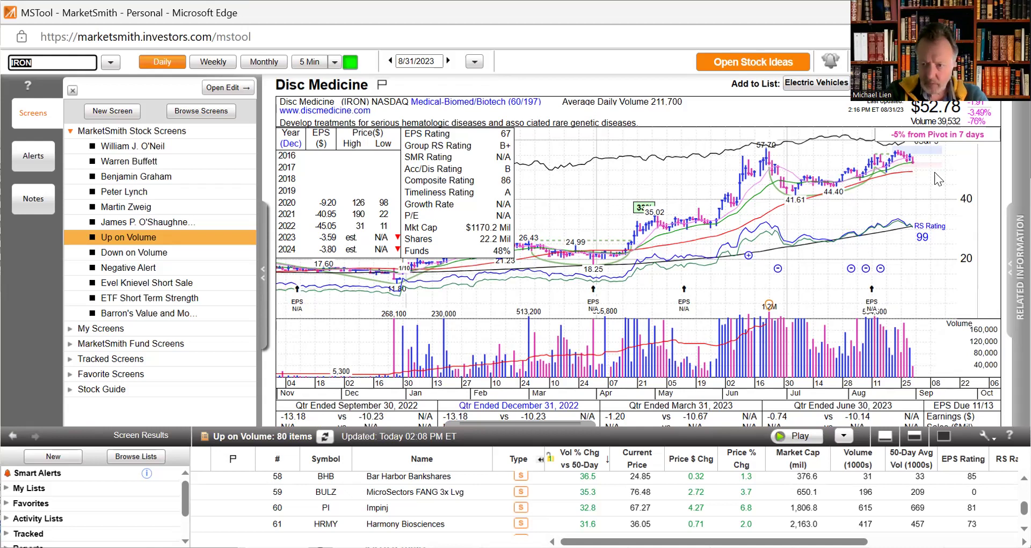
- Go to the Fastly (FSLY) chart, draw a short descending line over the latest volume bars, and examine its Ascending Base details
{"action": "key", "text": "Down"}
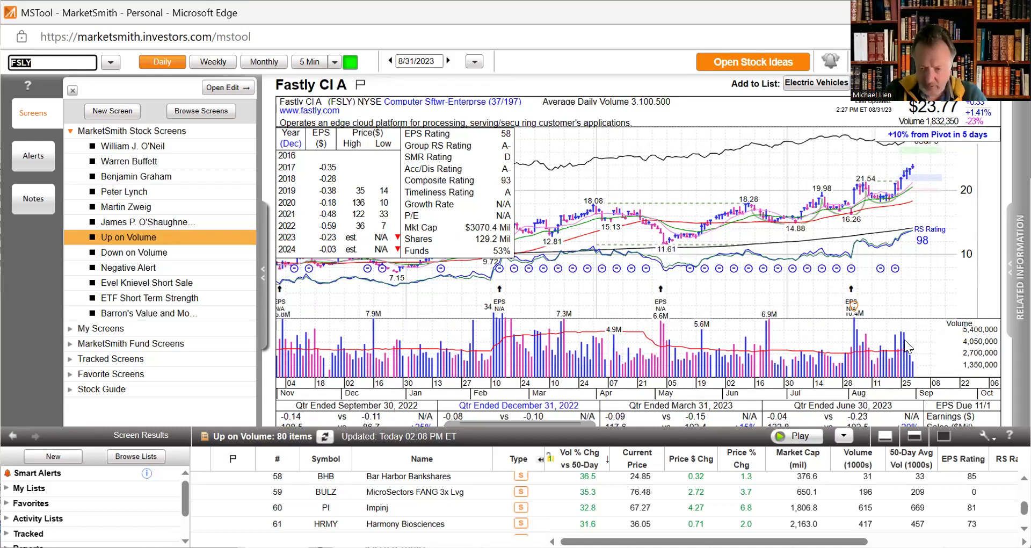
{"action": "left_click_drag", "start_coordinate": [905, 344], "coordinate": [915, 357]}
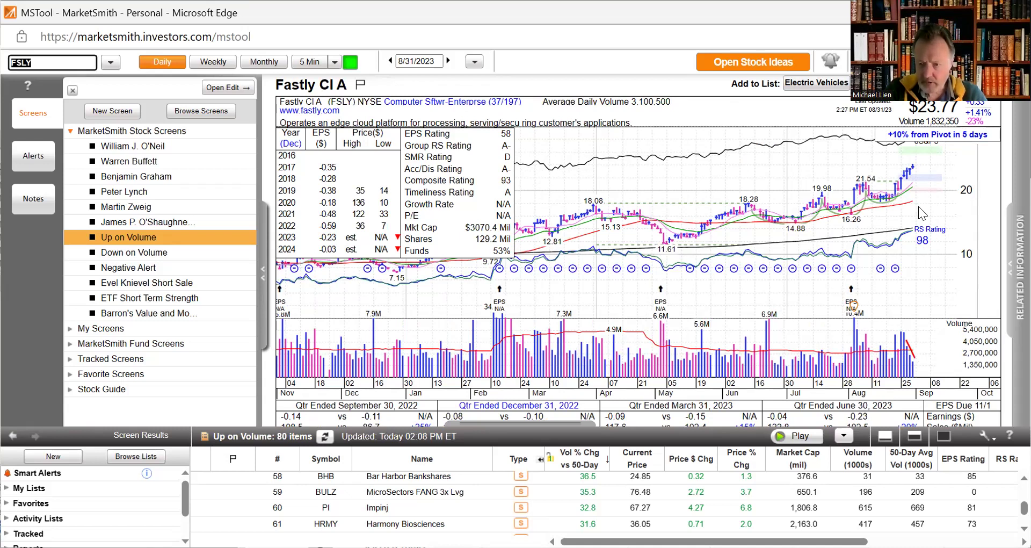
{"action": "mouse_move", "coordinate": [896, 204]}
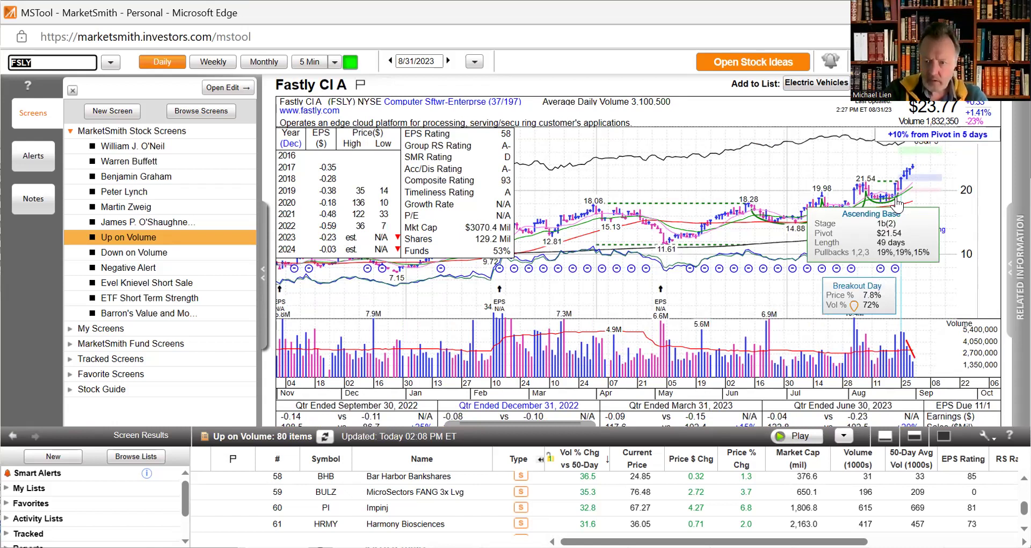
- Go to the Consolidated Water (CWCO) chart and examine its Cup base, the 08/30/2023 trading details and the latest volume bar
{"action": "key", "text": "Down"}
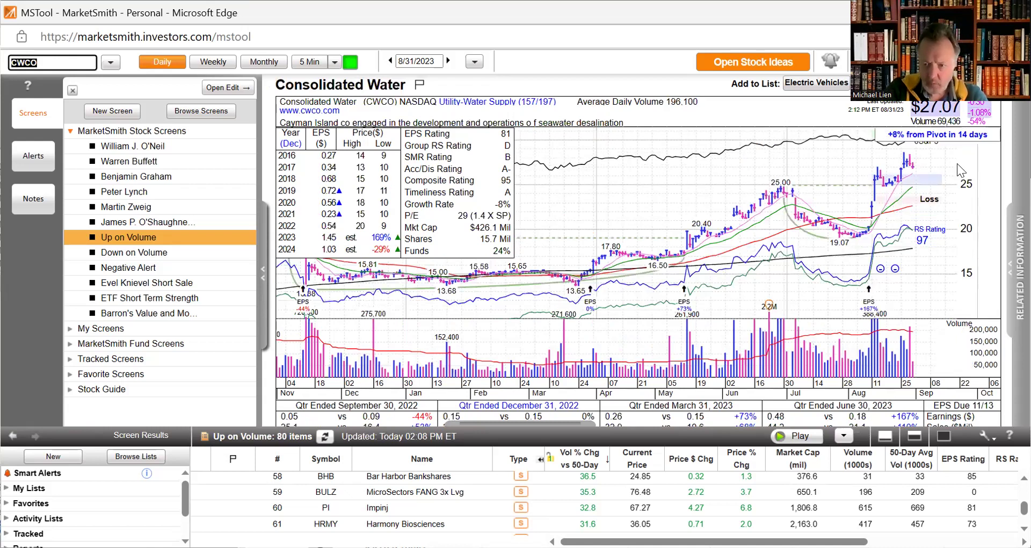
{"action": "mouse_move", "coordinate": [907, 172]}
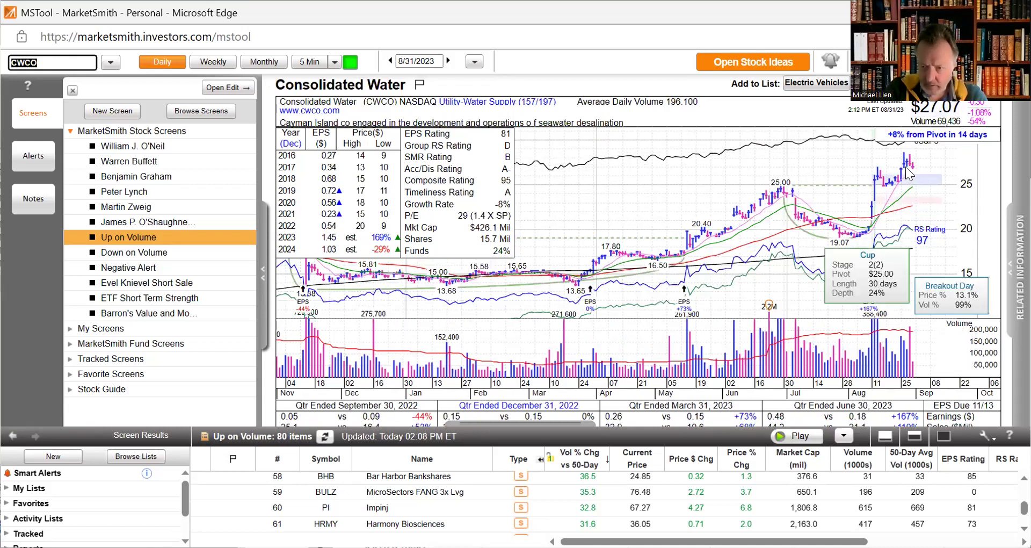
{"action": "left_click", "coordinate": [911, 344]}
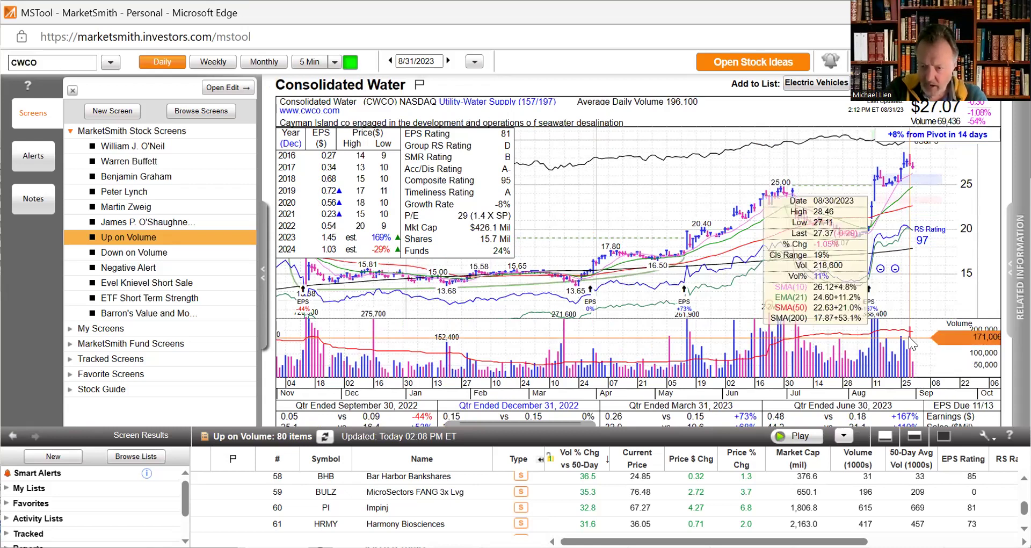
{"action": "left_click", "coordinate": [912, 365]}
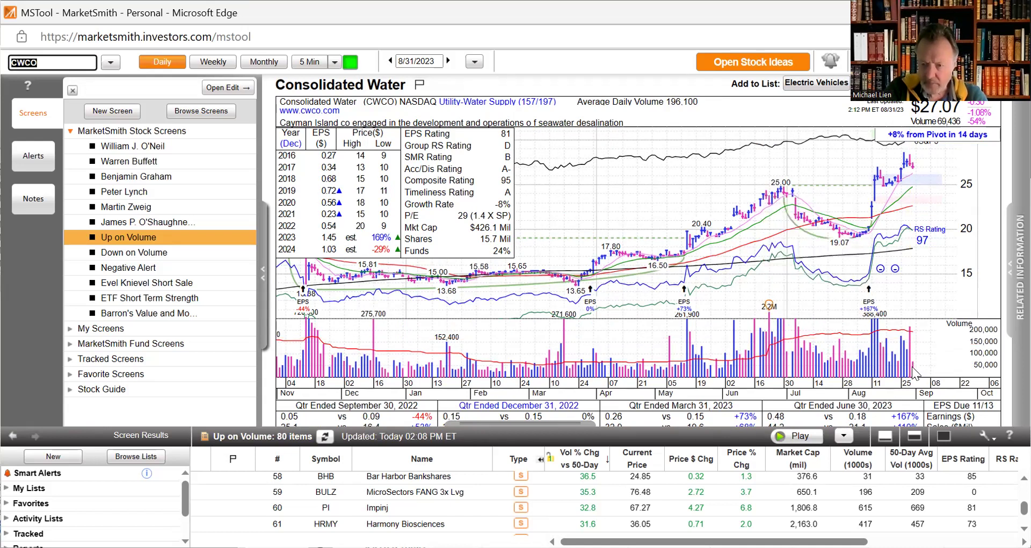
{"action": "left_click", "coordinate": [912, 371]}
{"action": "left_click", "coordinate": [913, 370]}
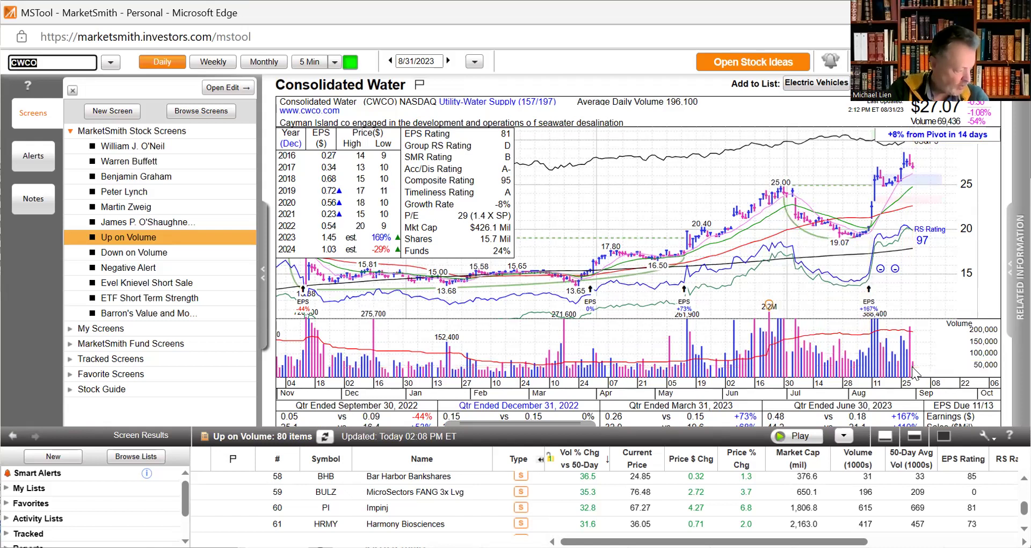